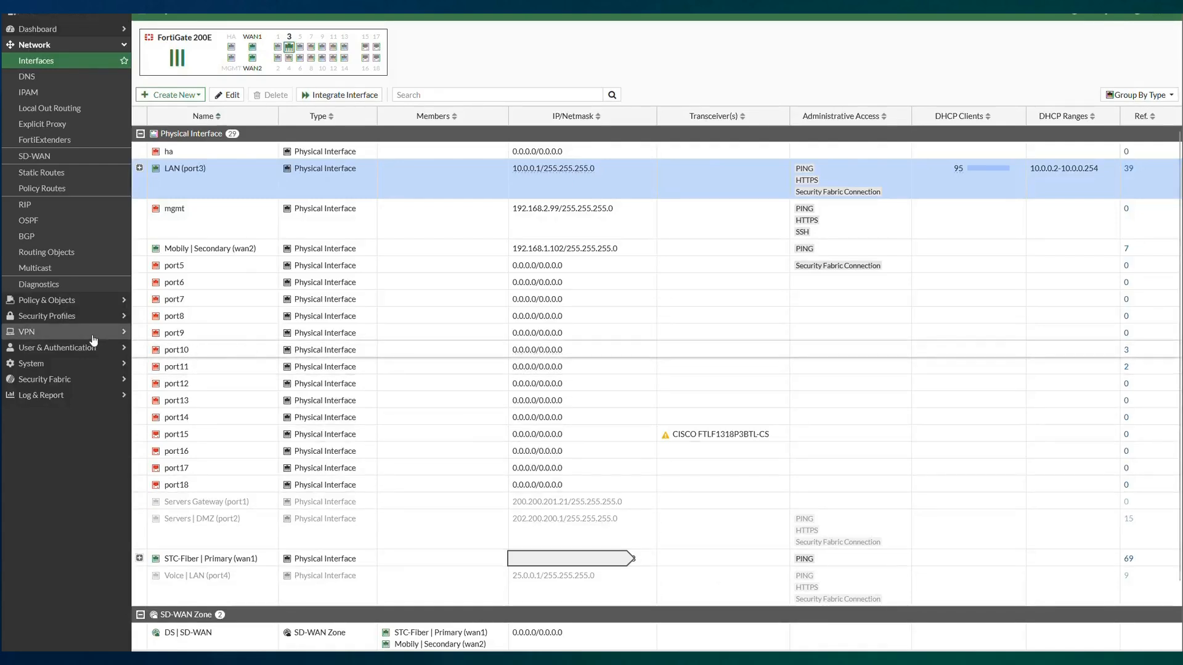
Examine the administrator accounts and the built-in admin account's user type, two-factor and trusted-host settings, then return to the accounts list.
left_click(86, 363)
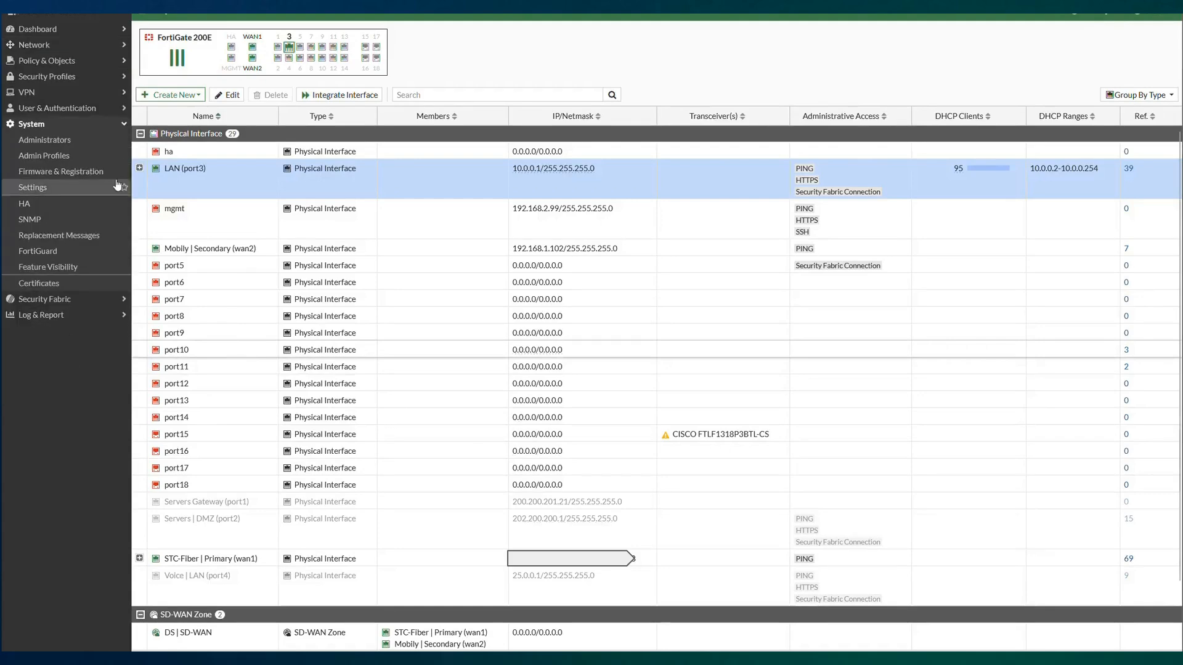
left_click(61, 140)
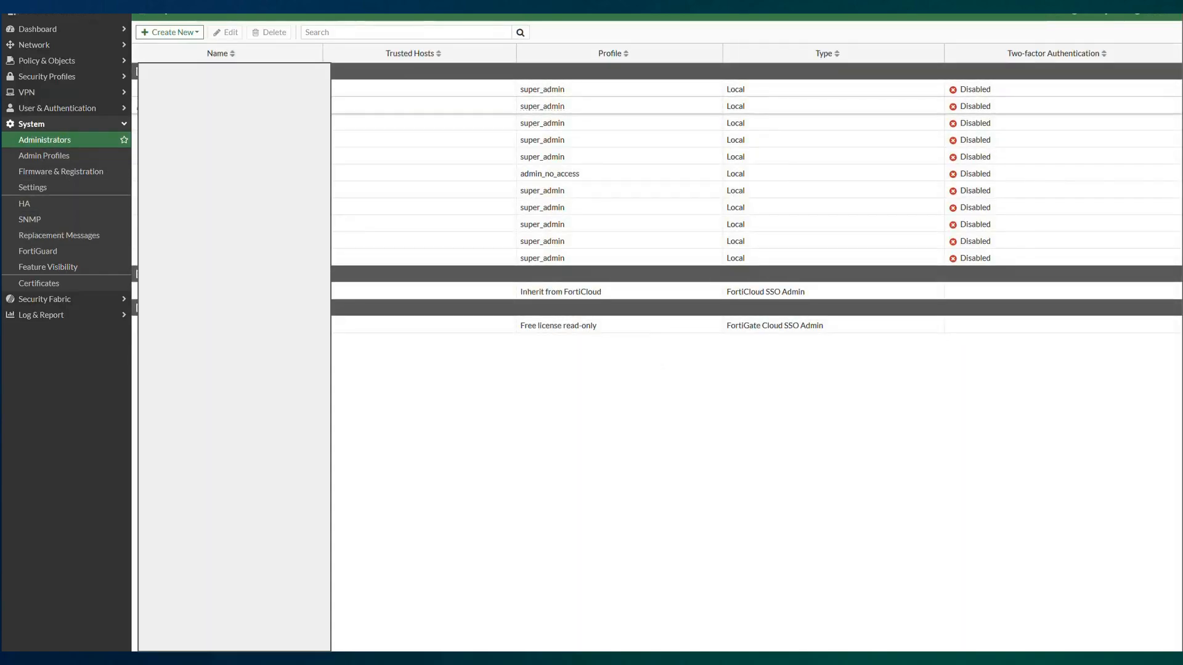
left_click(394, 106)
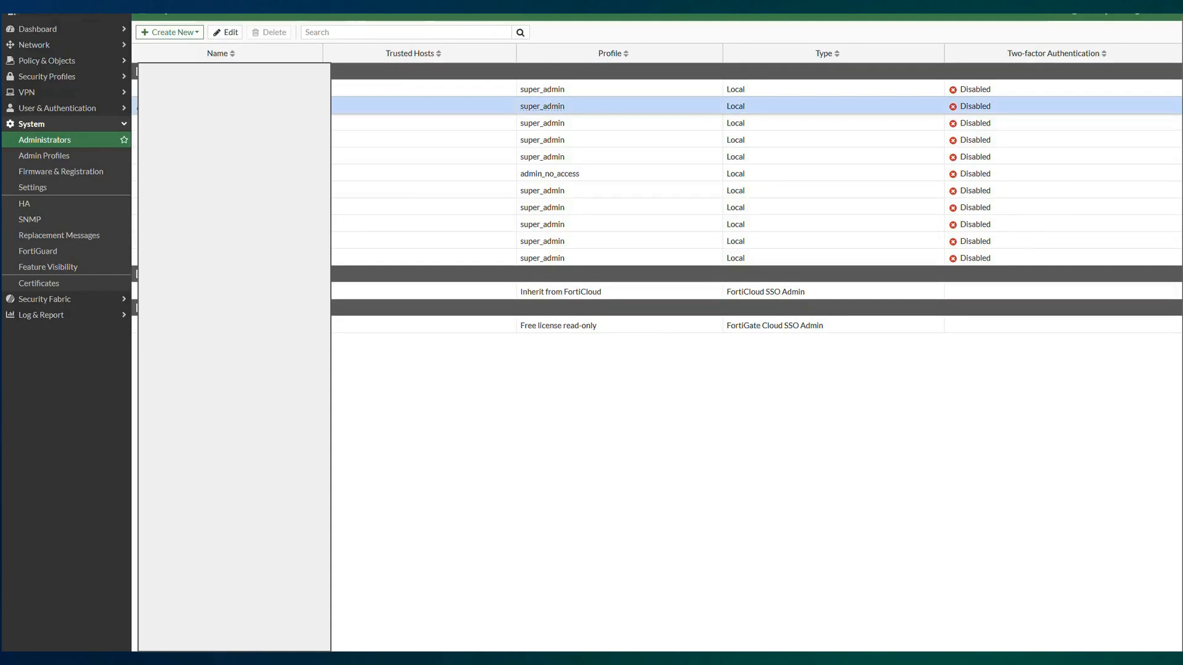
double_click(234, 106)
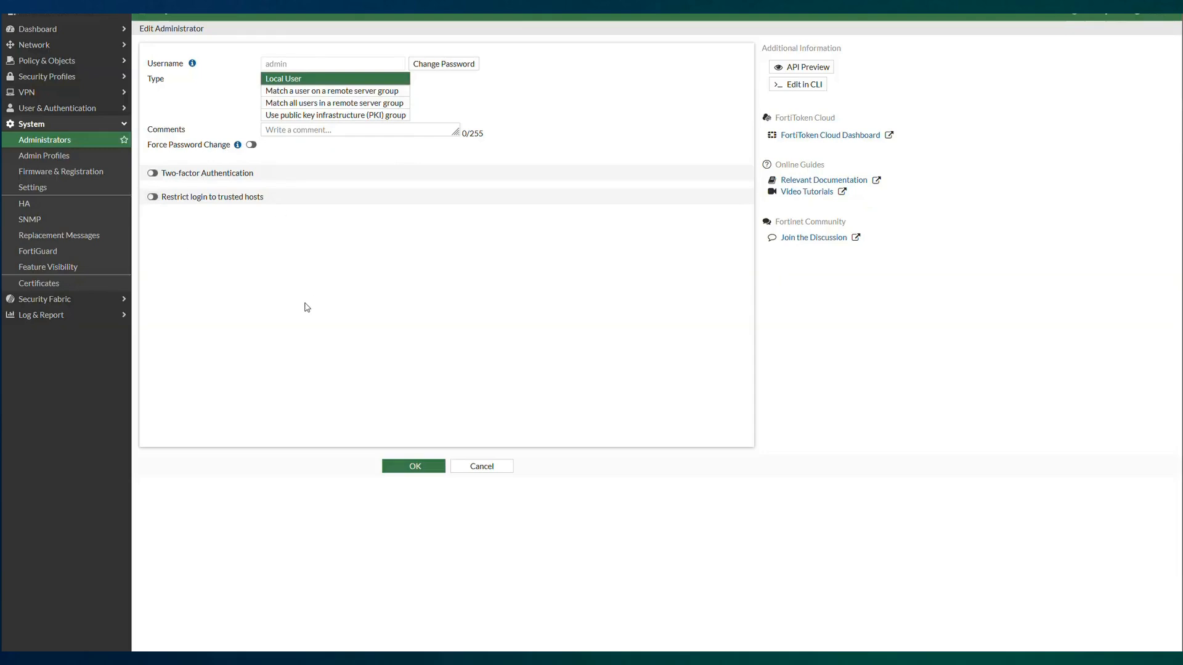
left_click(55, 141)
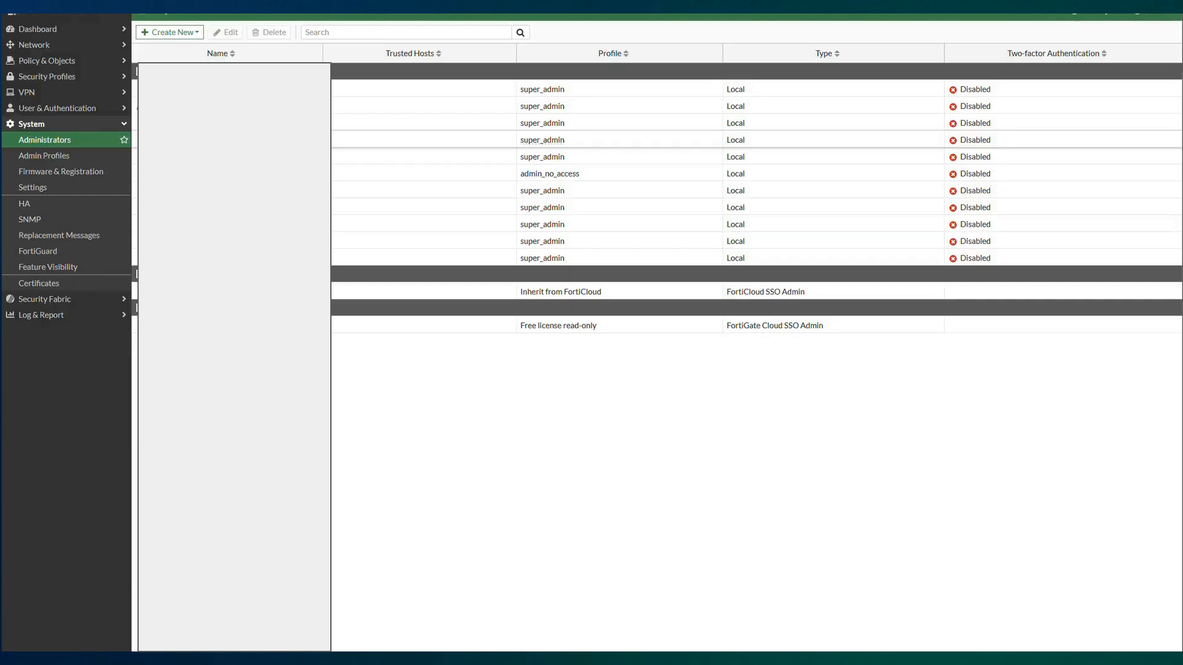
Open the LAN (port3) interface for editing and examine its IP address and allowed administrative access protocols.
left_click(52, 43)
left_click(43, 67)
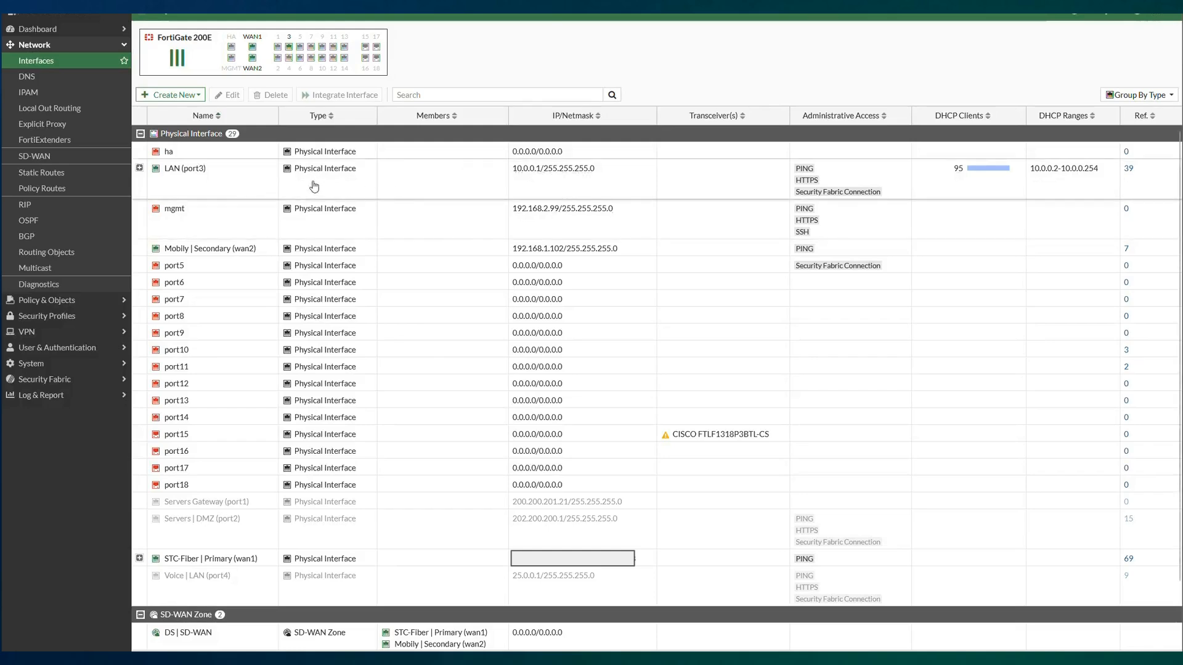
left_click(494, 190)
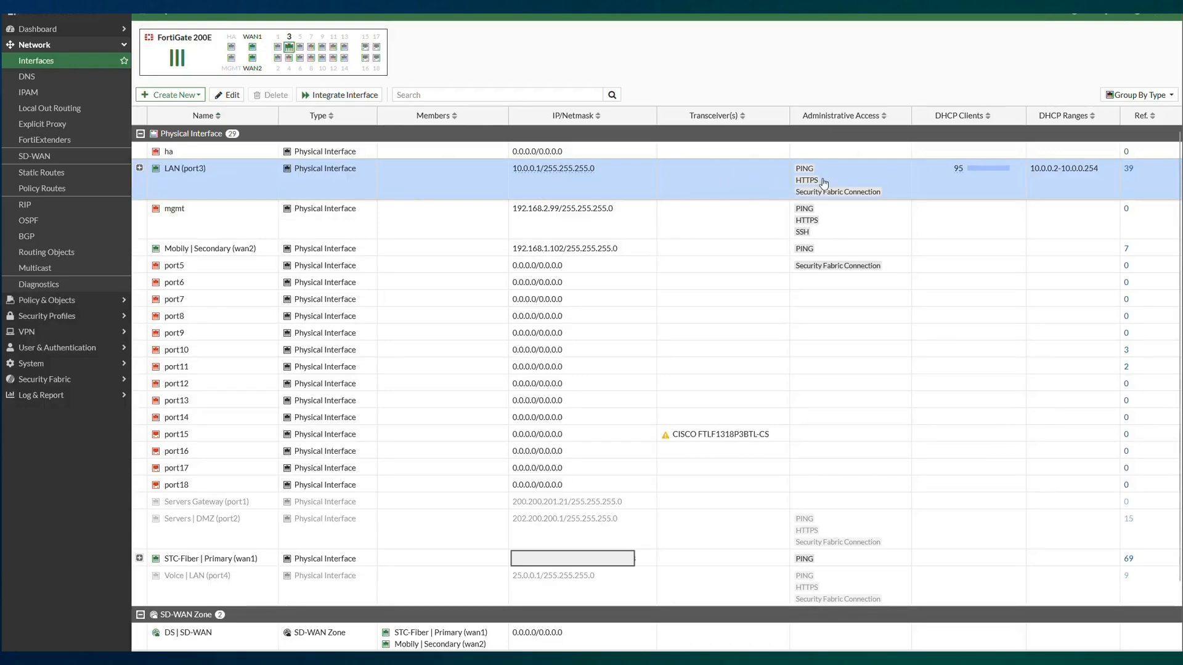
double_click(706, 189)
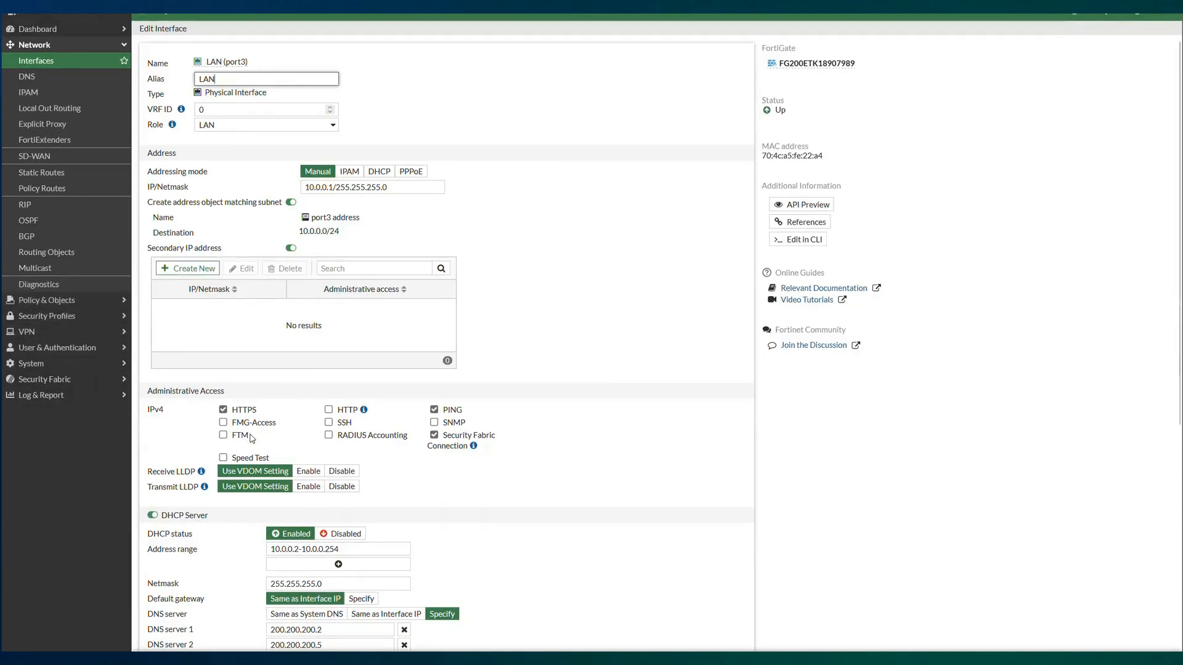
Open the system settings and check which HTTPS port is used for firewall administration.
left_click(66, 366)
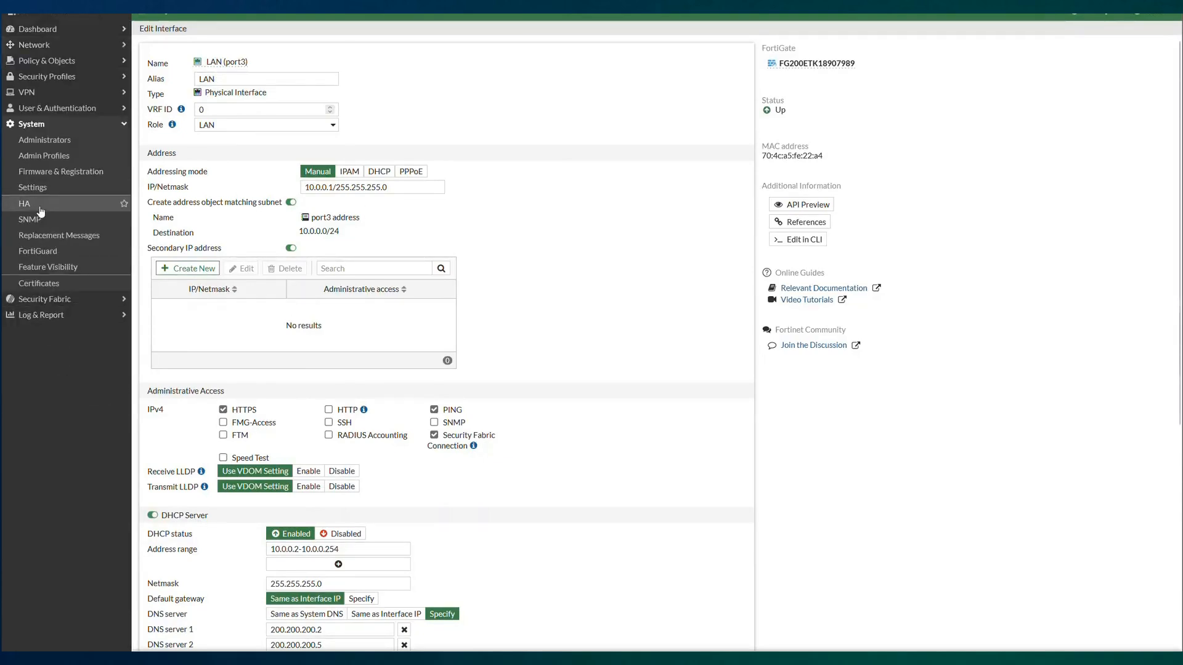
left_click(43, 193)
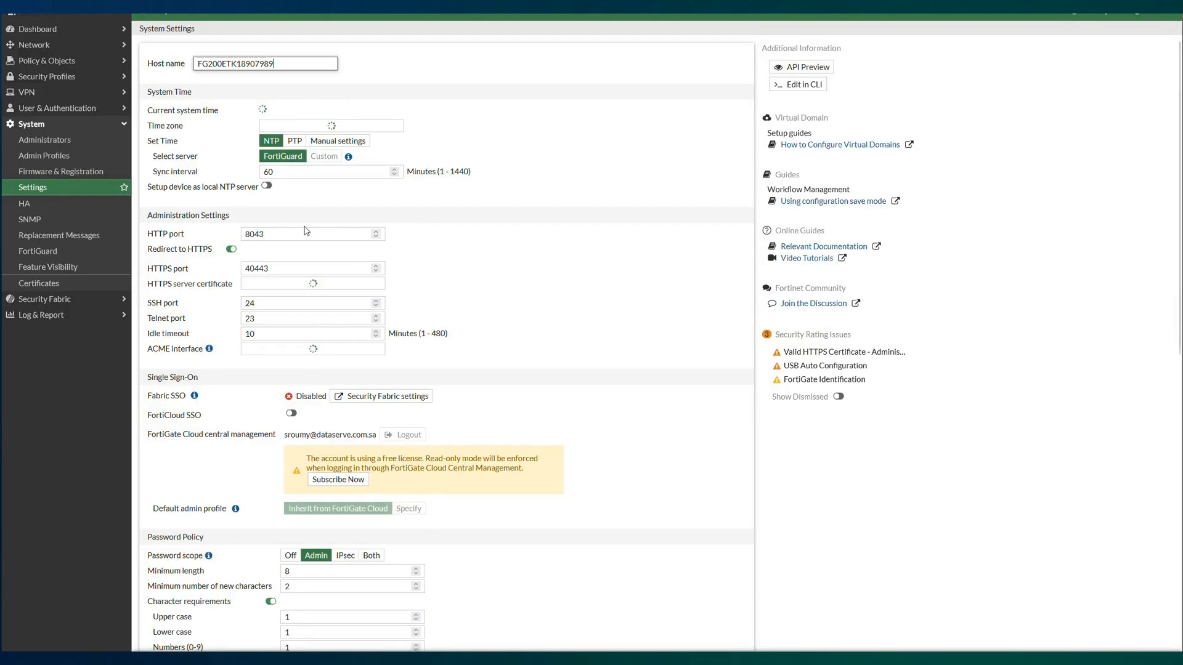
left_click_drag(278, 269, 244, 269)
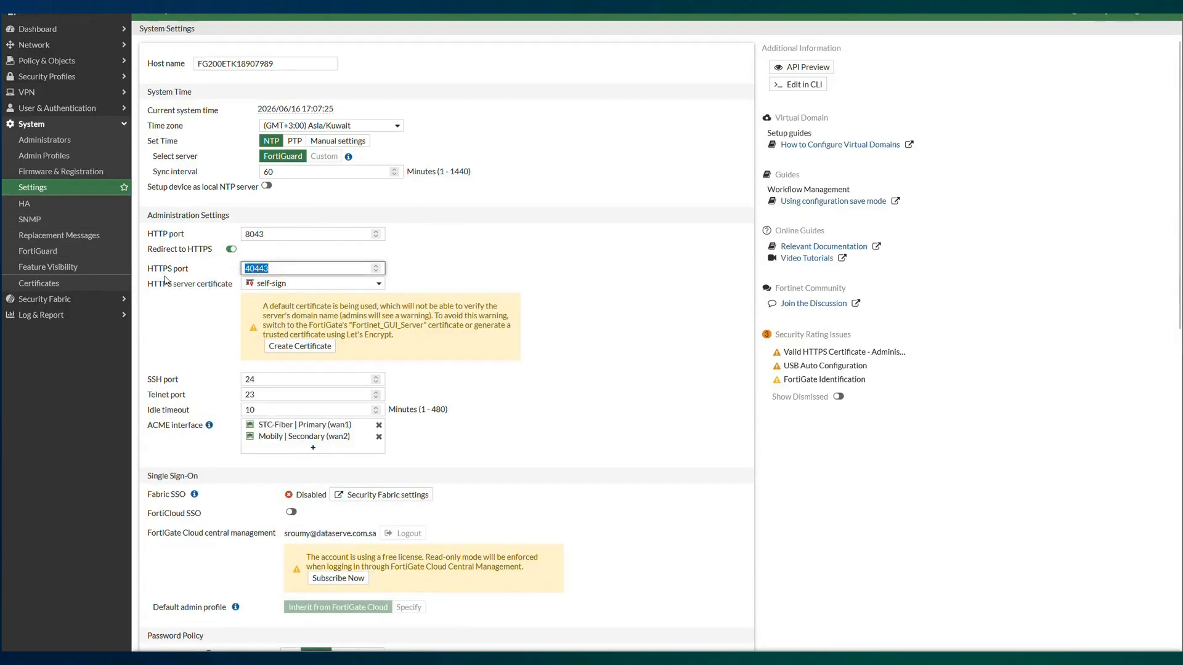
left_click(285, 270)
left_click_drag(279, 270, 244, 270)
Start a new virtual IP named "FW-HTTPs | STC".
left_click(66, 62)
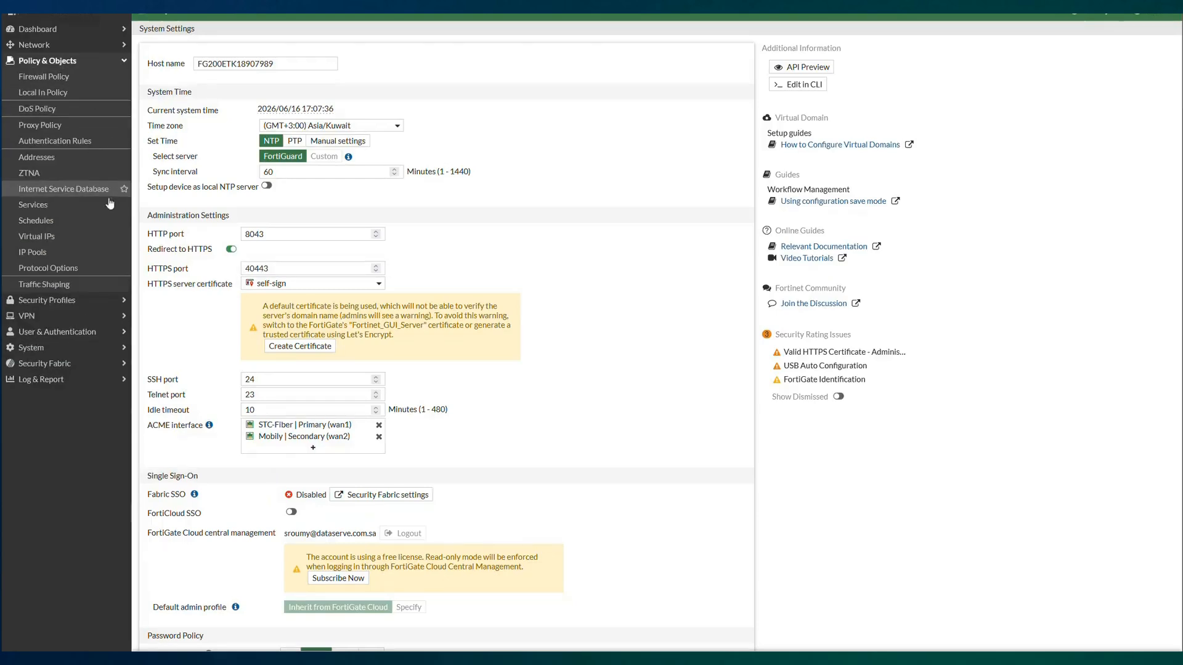
left_click(37, 237)
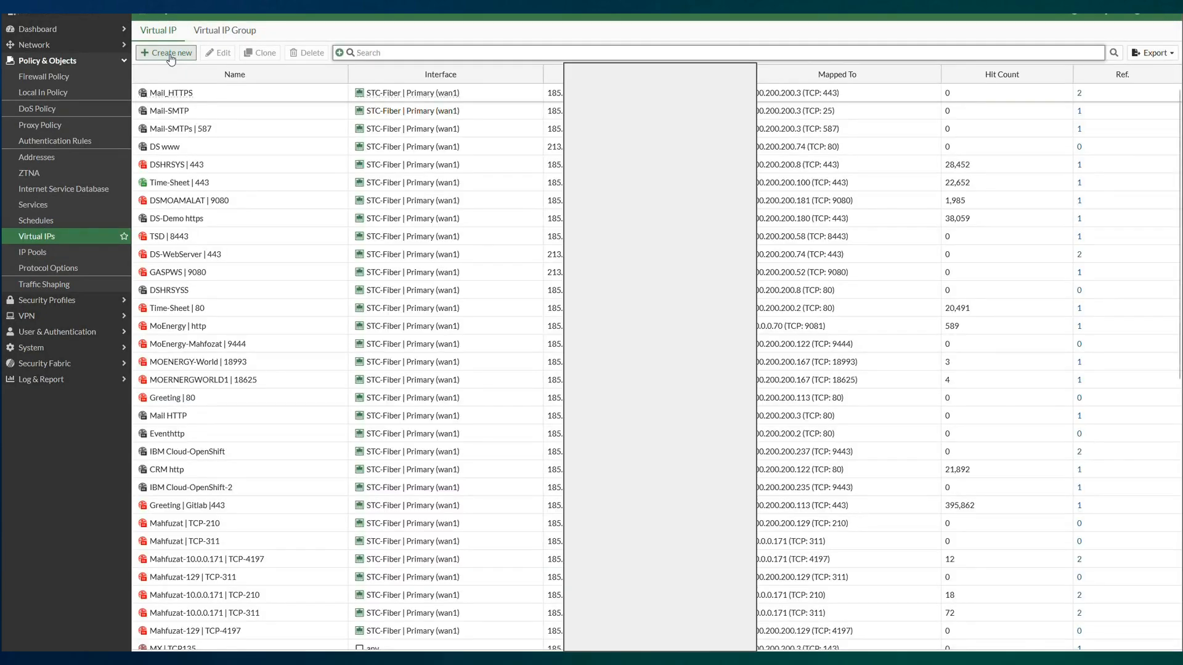
left_click(170, 53)
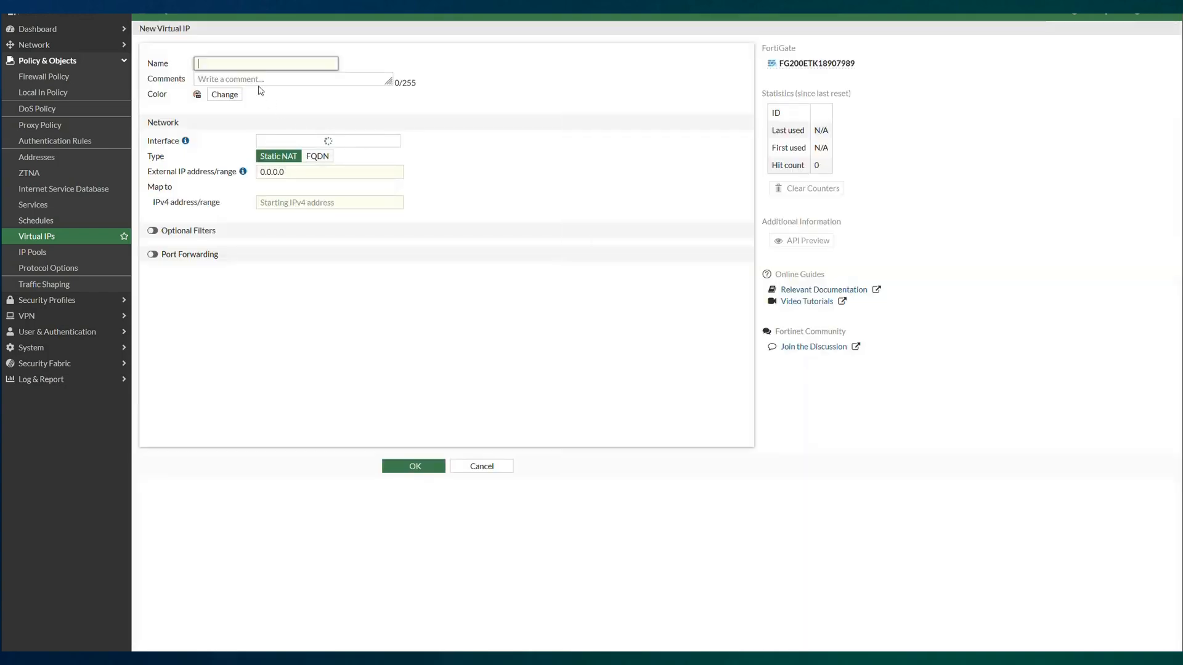
type("FW-HTTPs |")
left_click(347, 143)
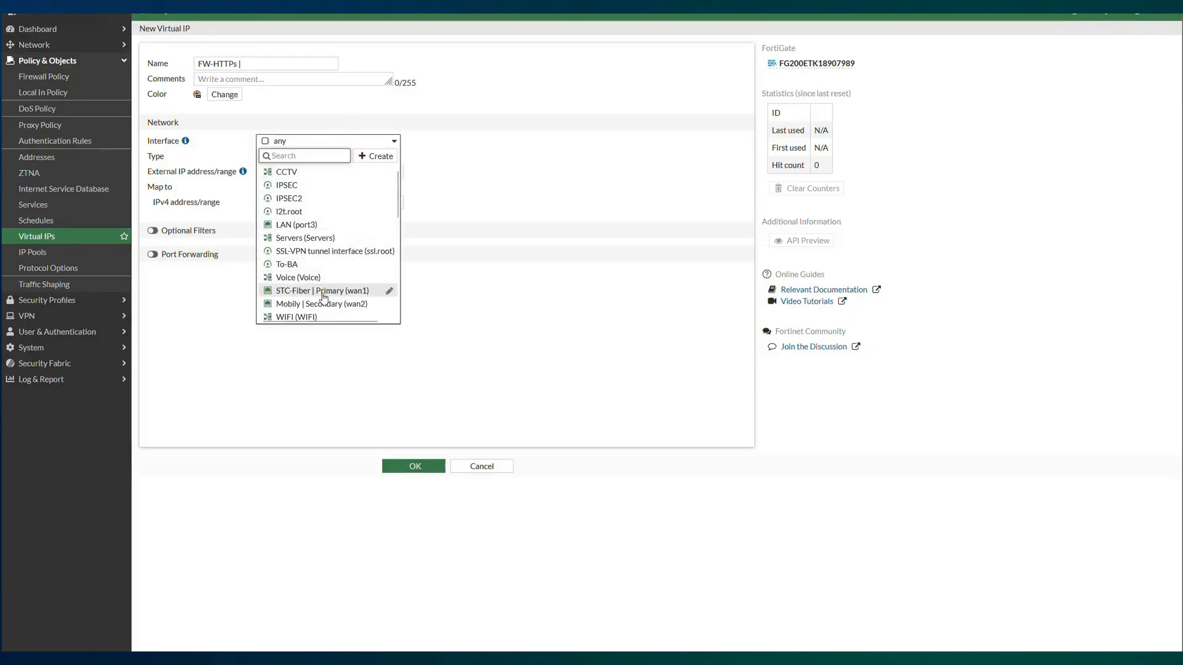
left_click(268, 62)
type("STC")
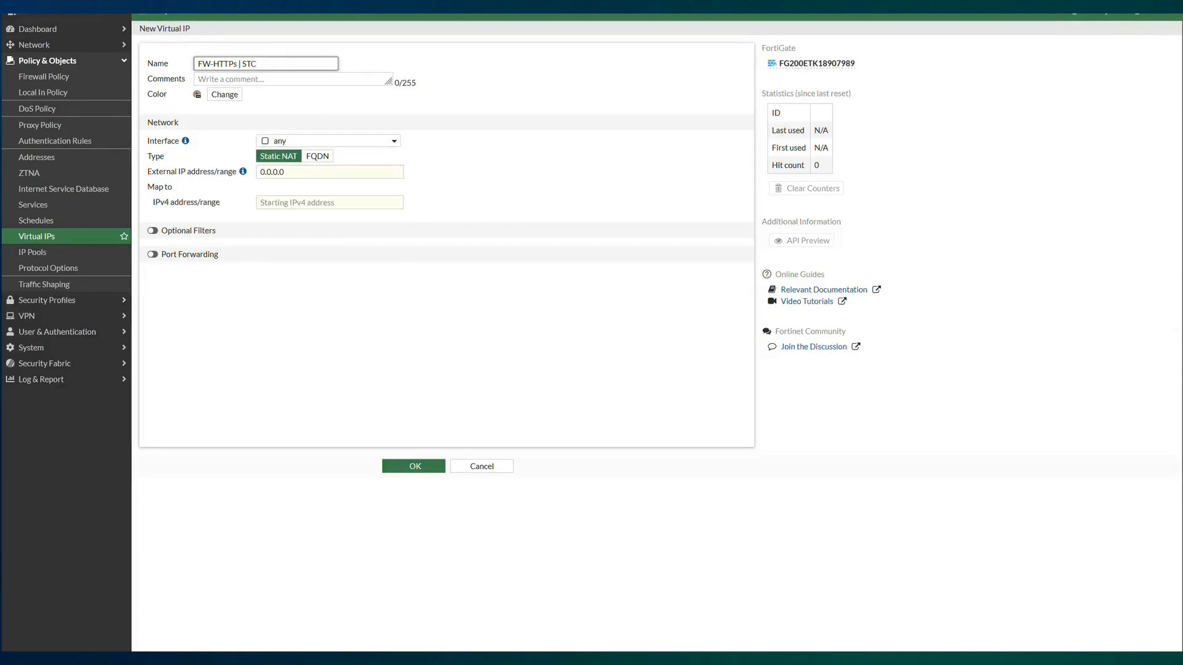
Assign the virtual IP to the STC-Fiber | Primary (wan1) interface and map it to IPv4 address 10.0.0.1.
left_click(330, 141)
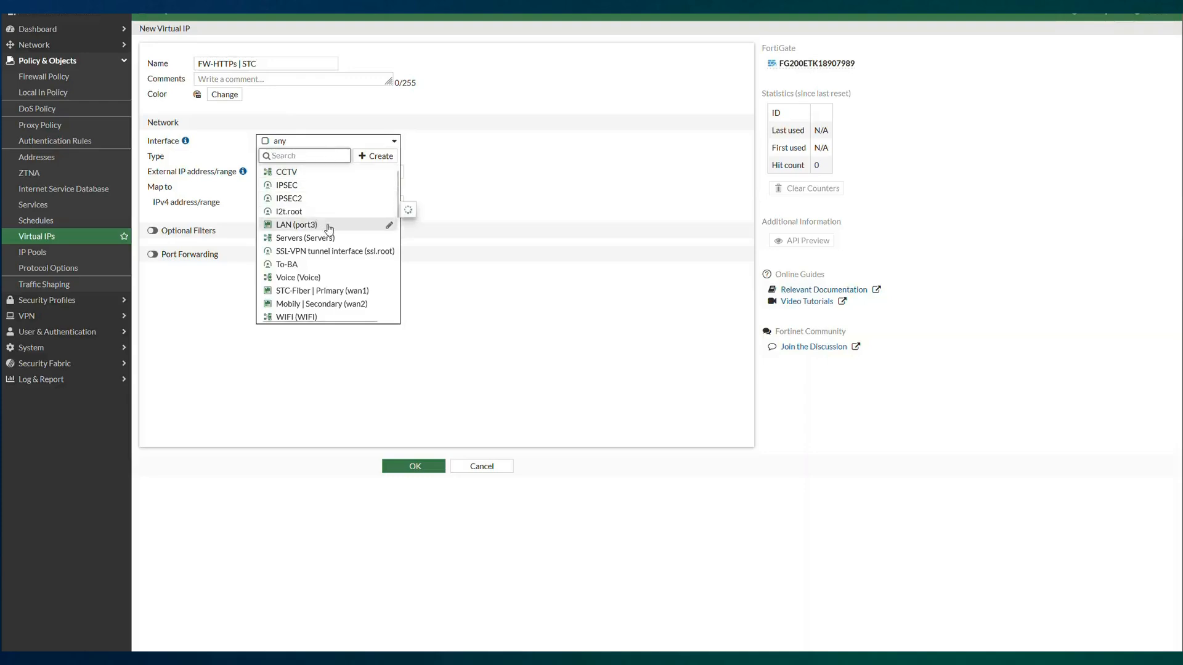
left_click(319, 293)
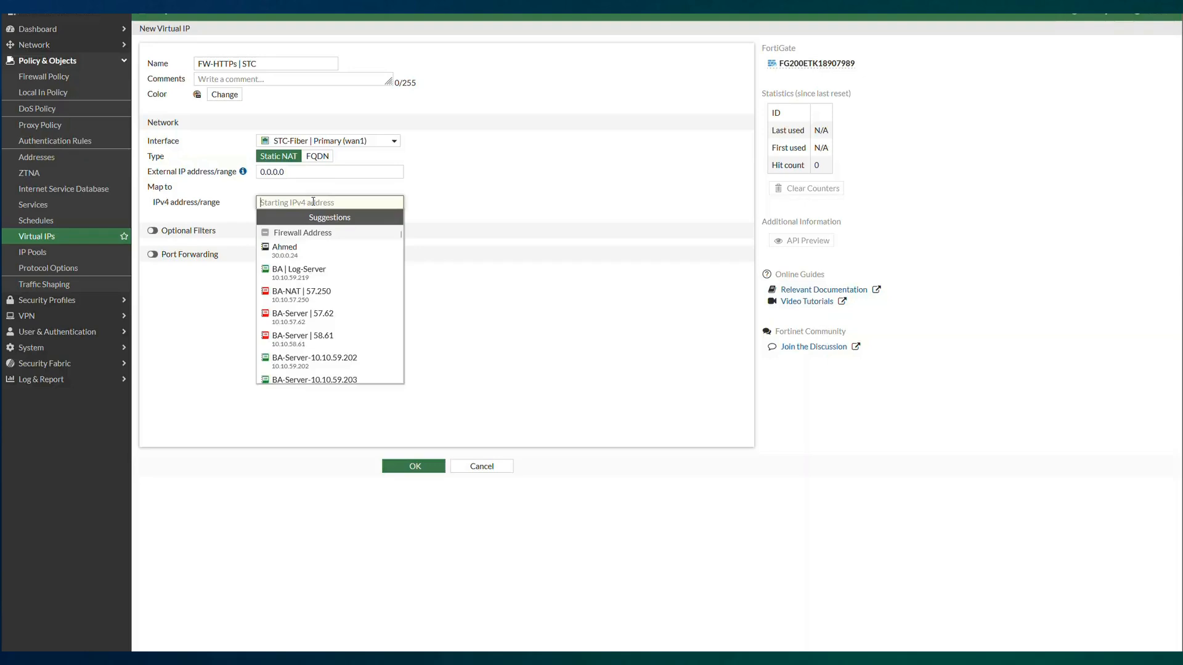
type("10.0.0.1")
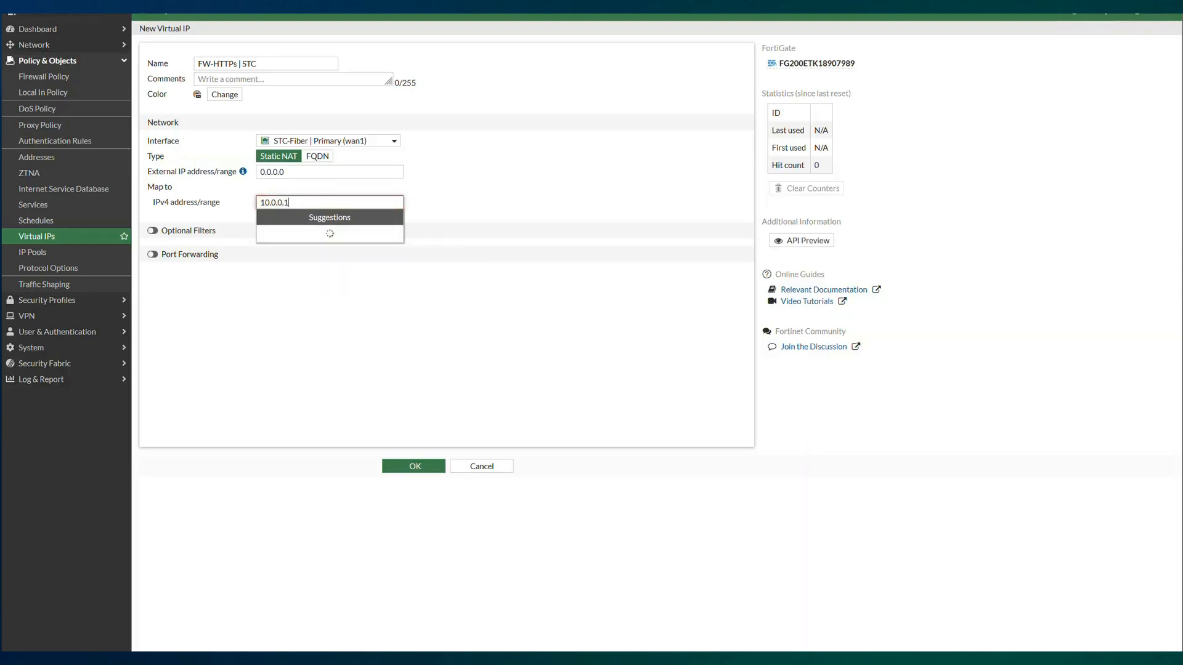
left_click(462, 203)
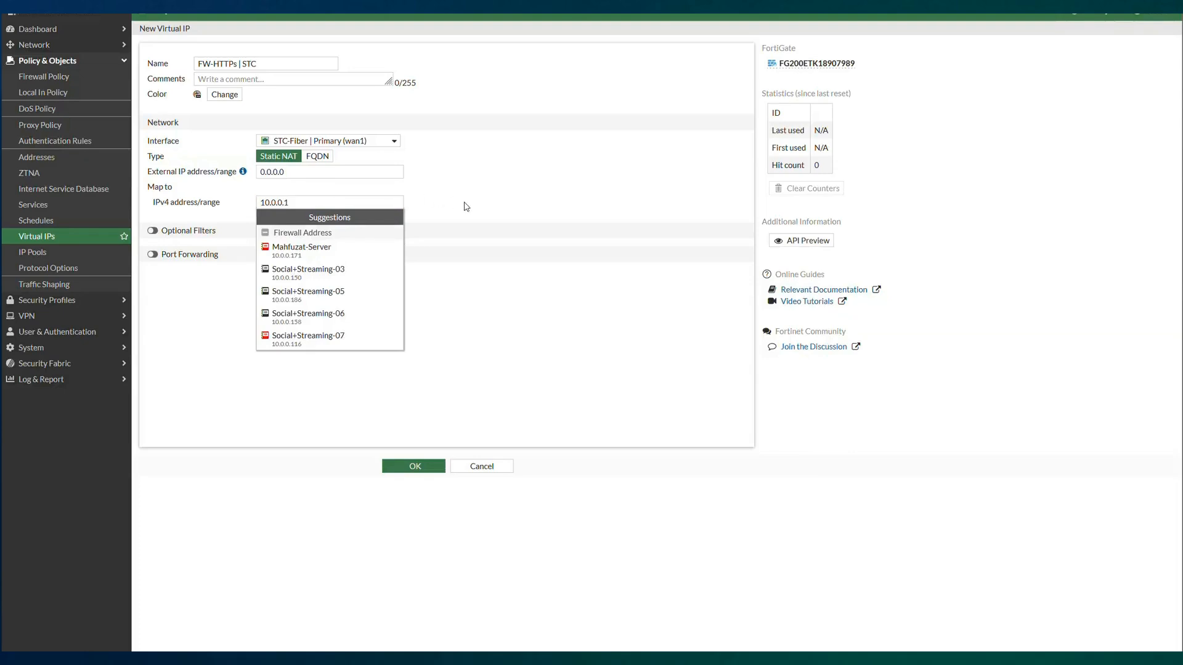
Enable port forwarding on the virtual IP, with external service port 40443 mapped to IPv4 port 40443.
left_click(152, 254)
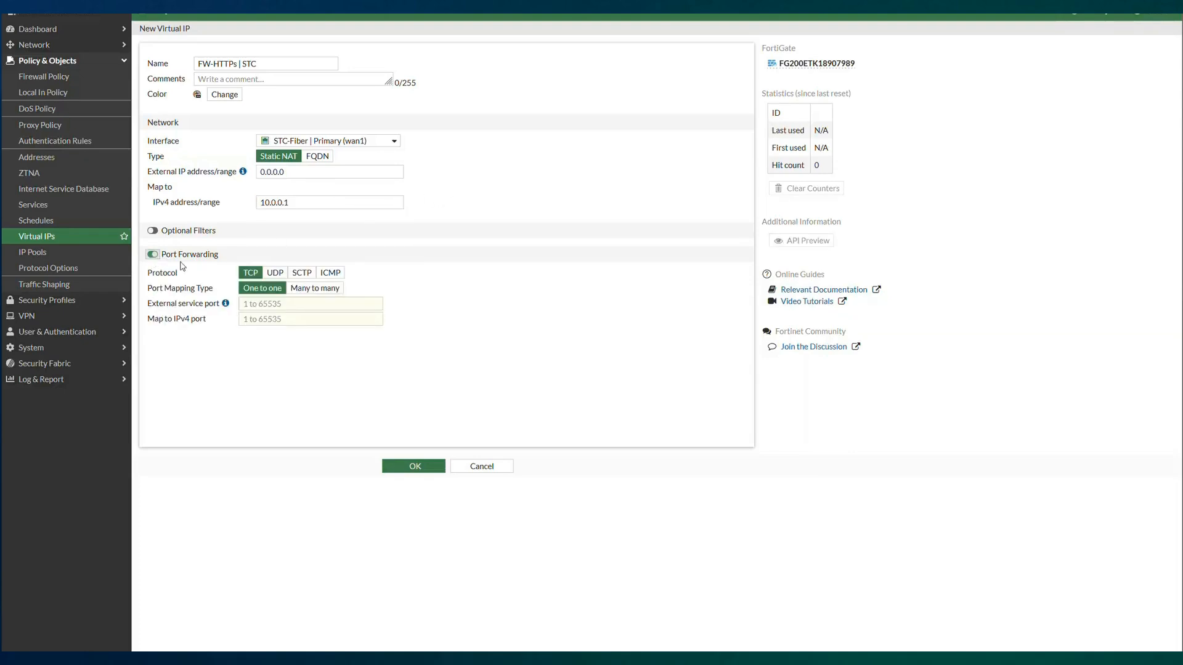
left_click(281, 304)
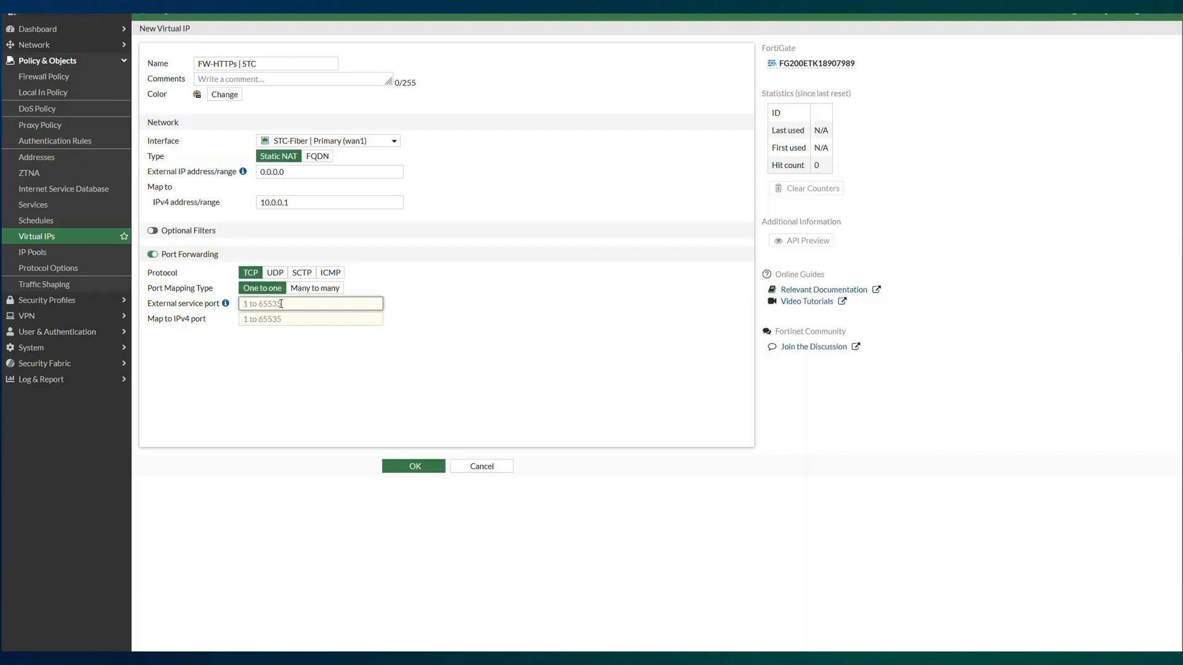
type("40")
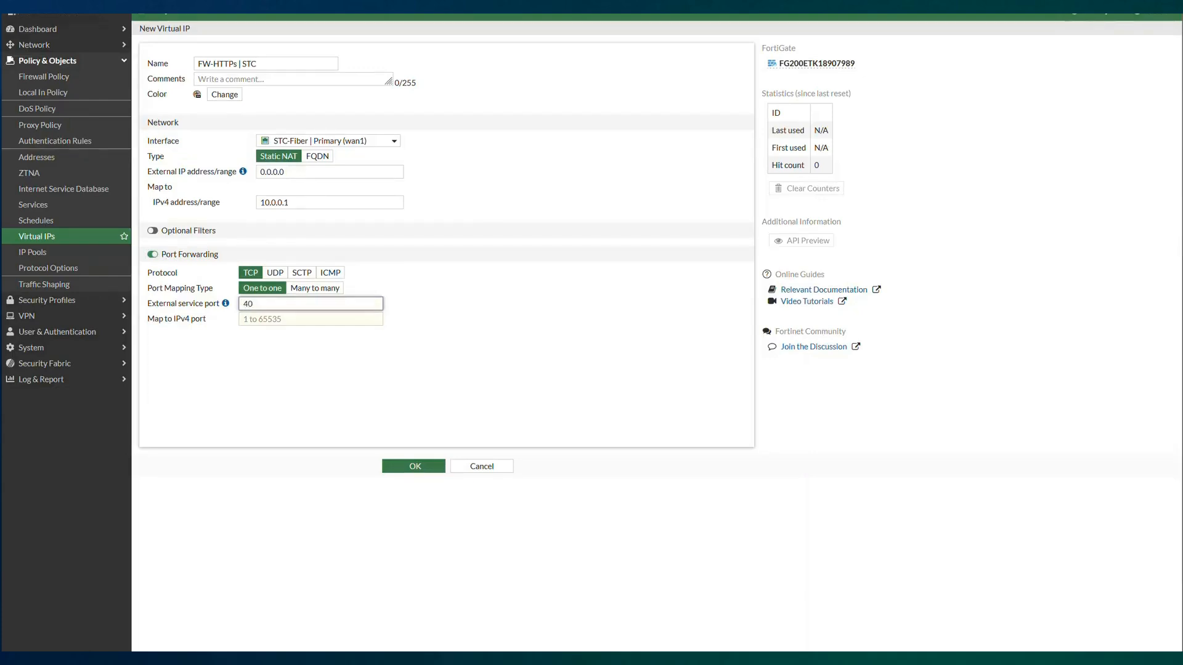
type("443")
key("ctrl+a")
key("ctrl+c")
left_click(294, 320)
key("ctrl+v")
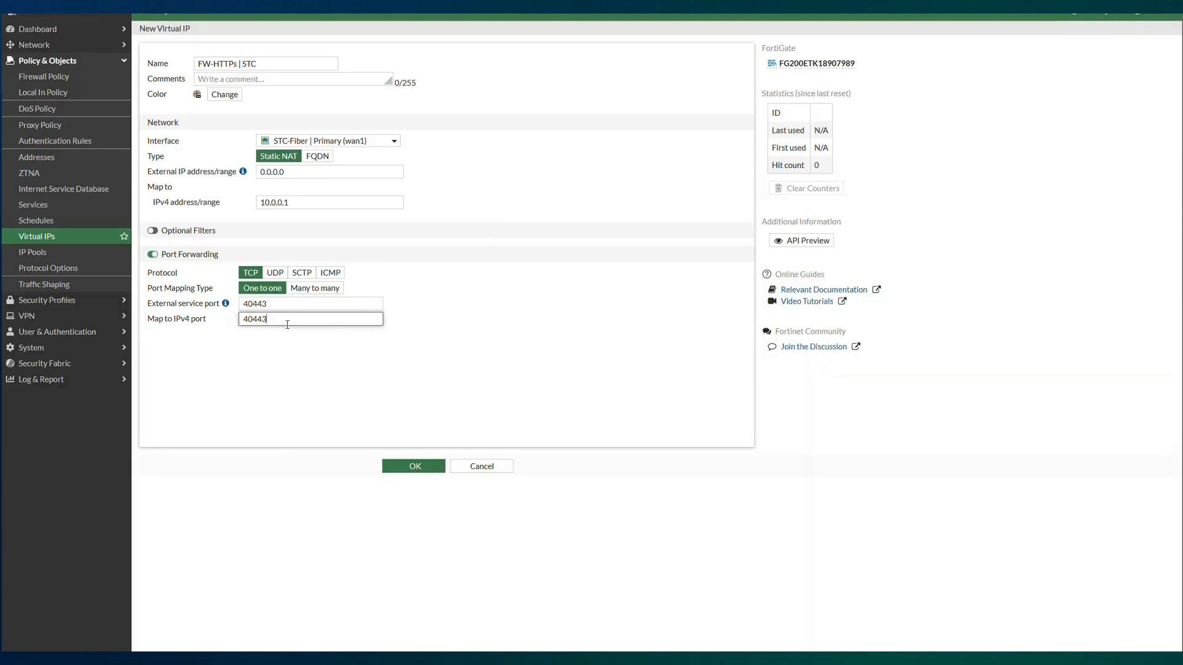
left_click_drag(270, 320, 243, 321)
Change the virtual IP's icon color to green and save the new virtual IP.
left_click(229, 97)
left_click(270, 123)
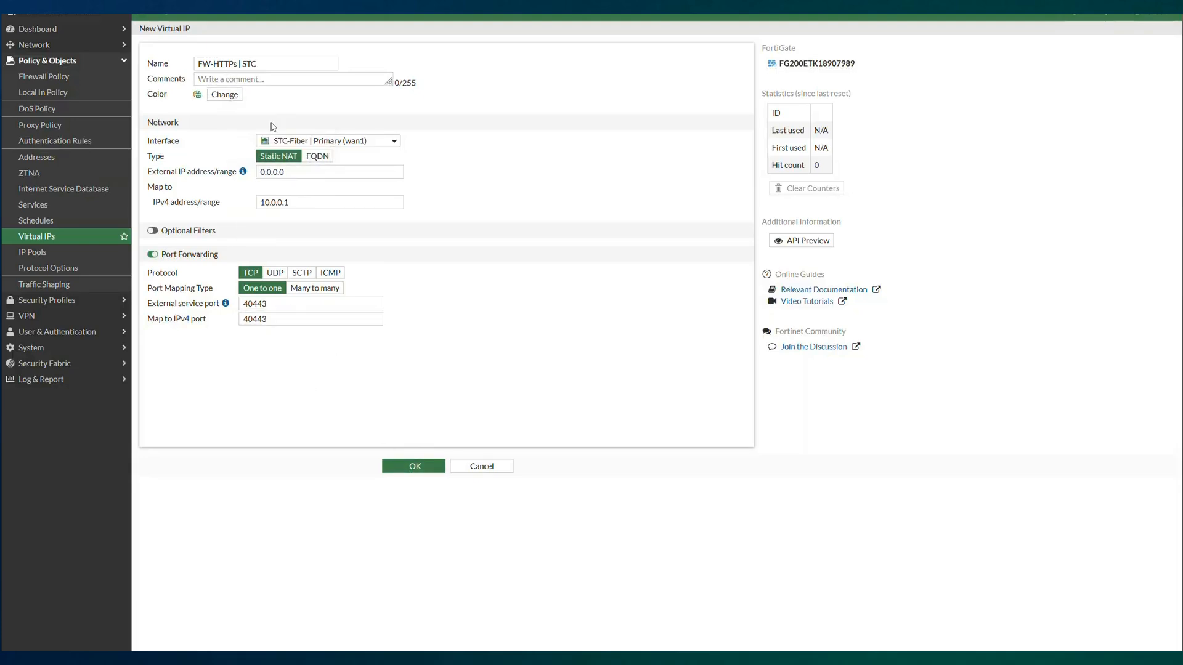
left_click(415, 466)
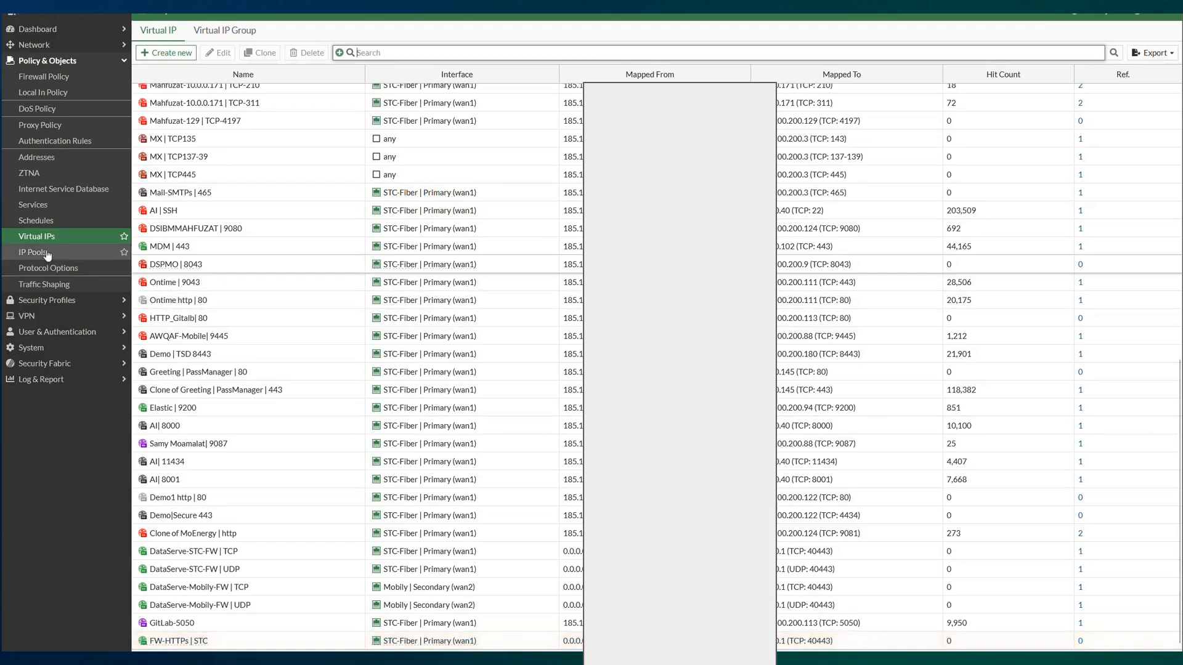
Go back to the network interfaces list and check the LAN (port3) interface's IP address.
left_click(50, 254)
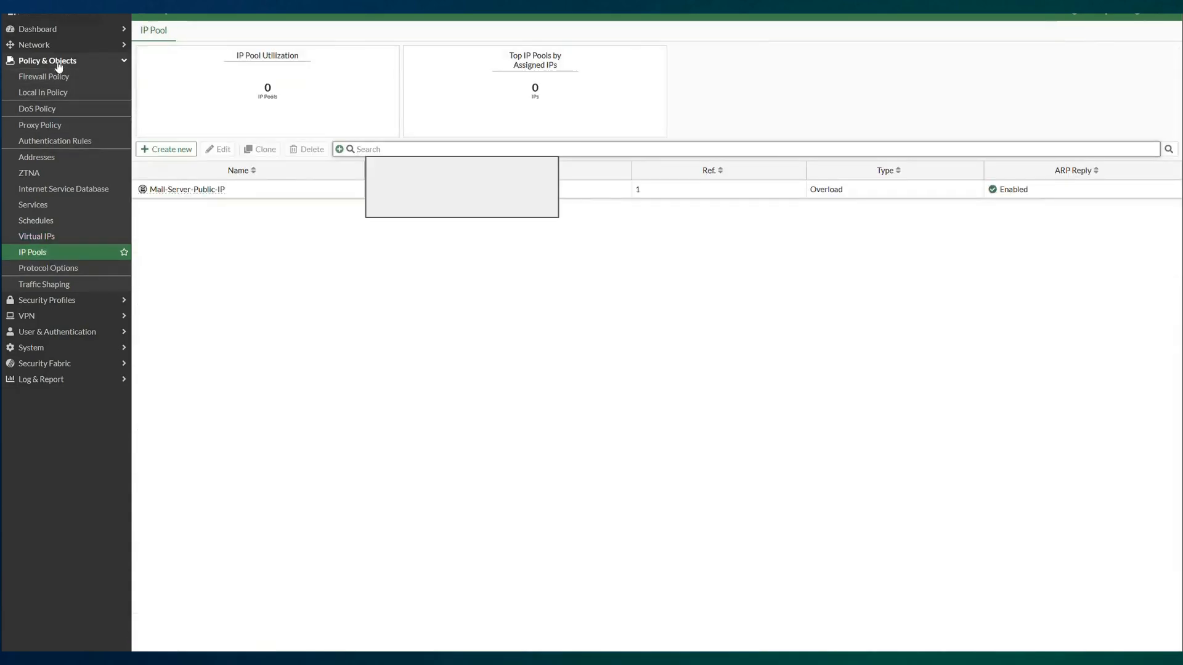
left_click(61, 48)
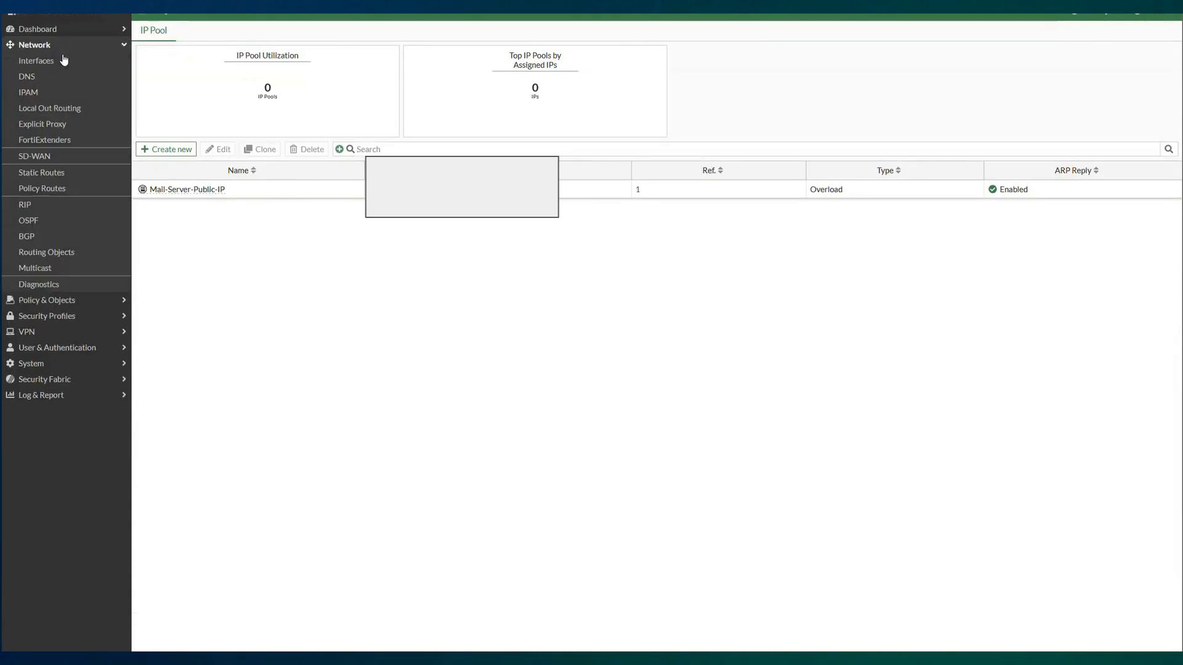
left_click(59, 64)
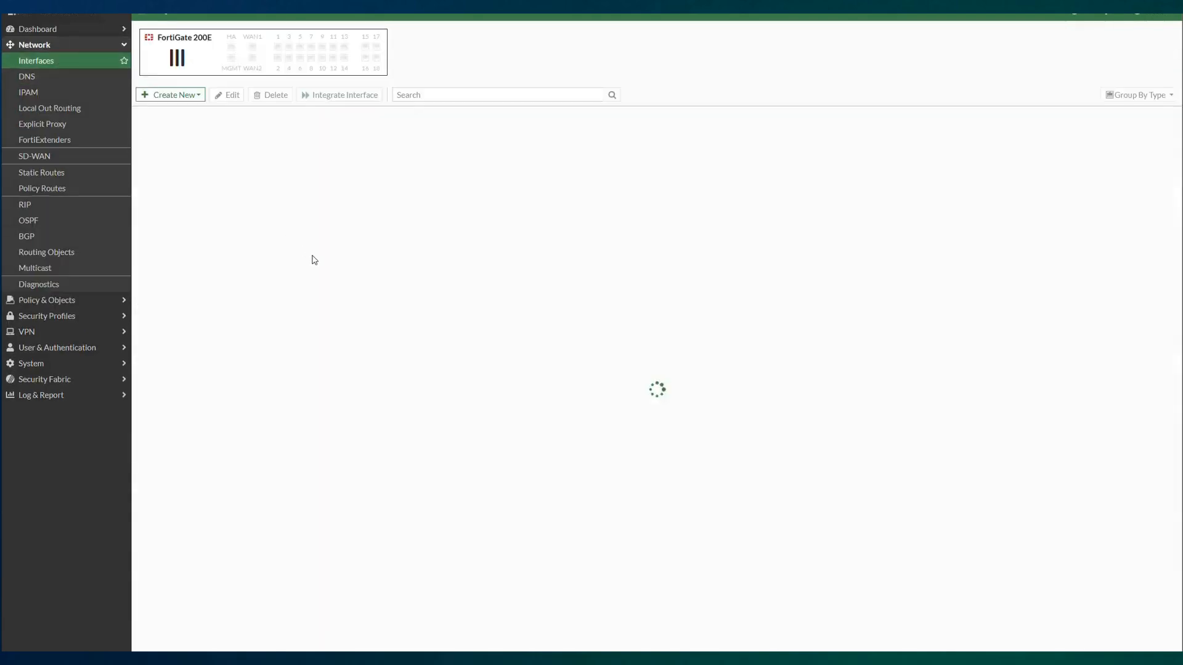
left_click(384, 180)
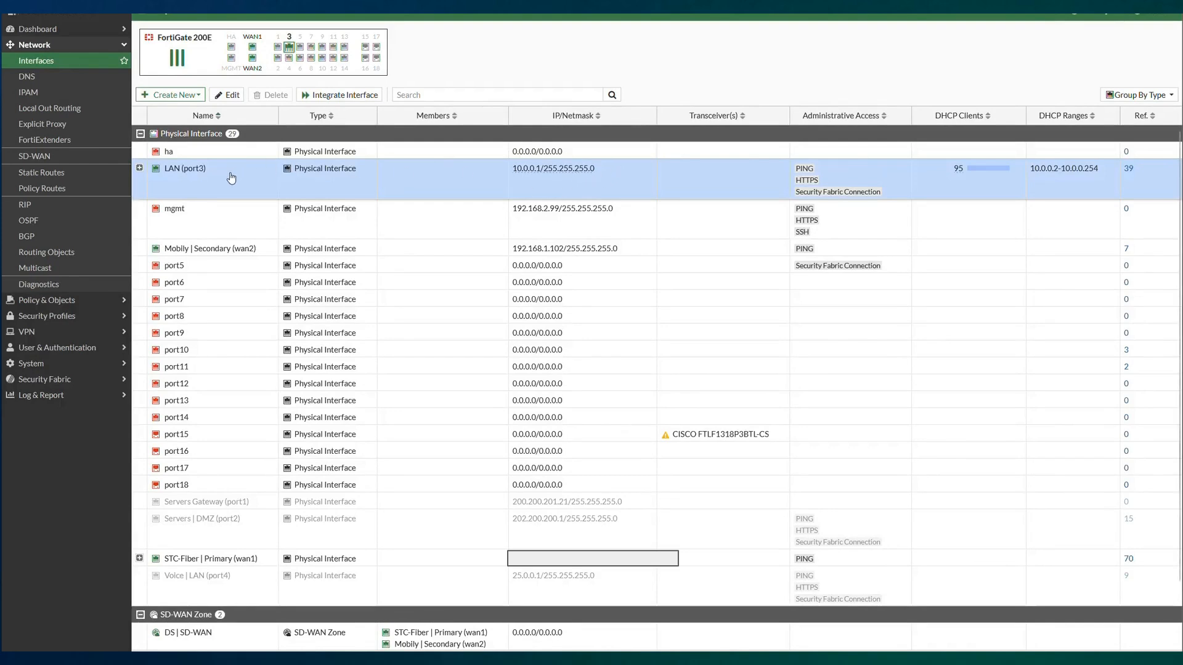
Recheck the HTTPS administration port in the system settings against the forwarded port.
left_click(38, 365)
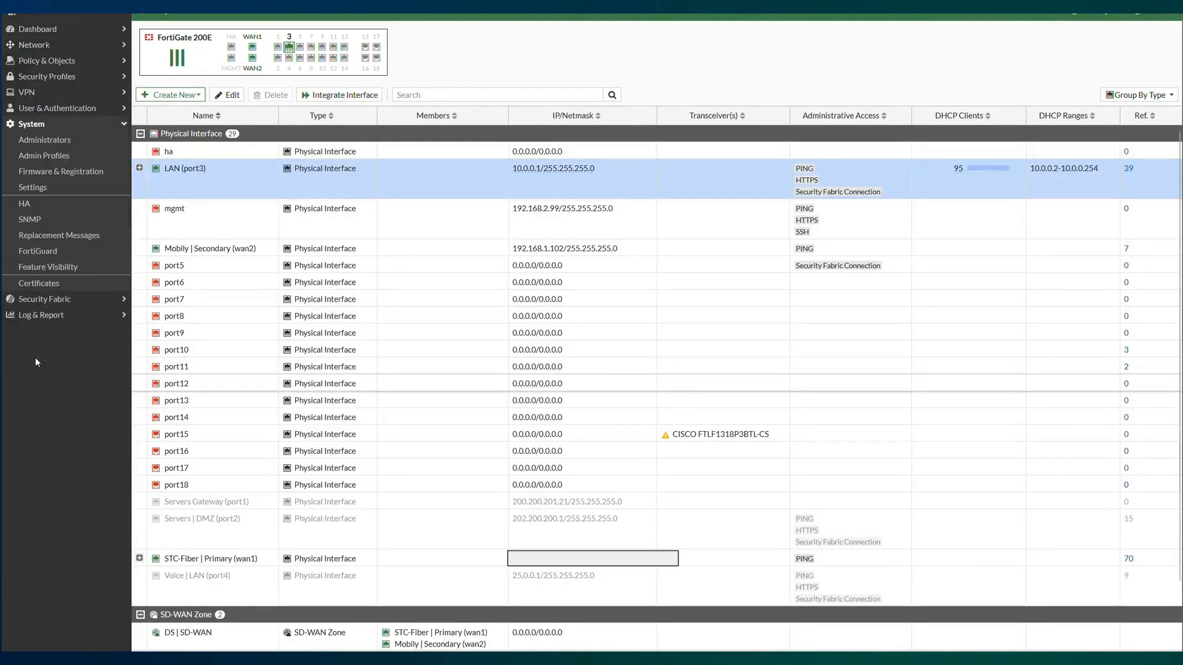
left_click(43, 187)
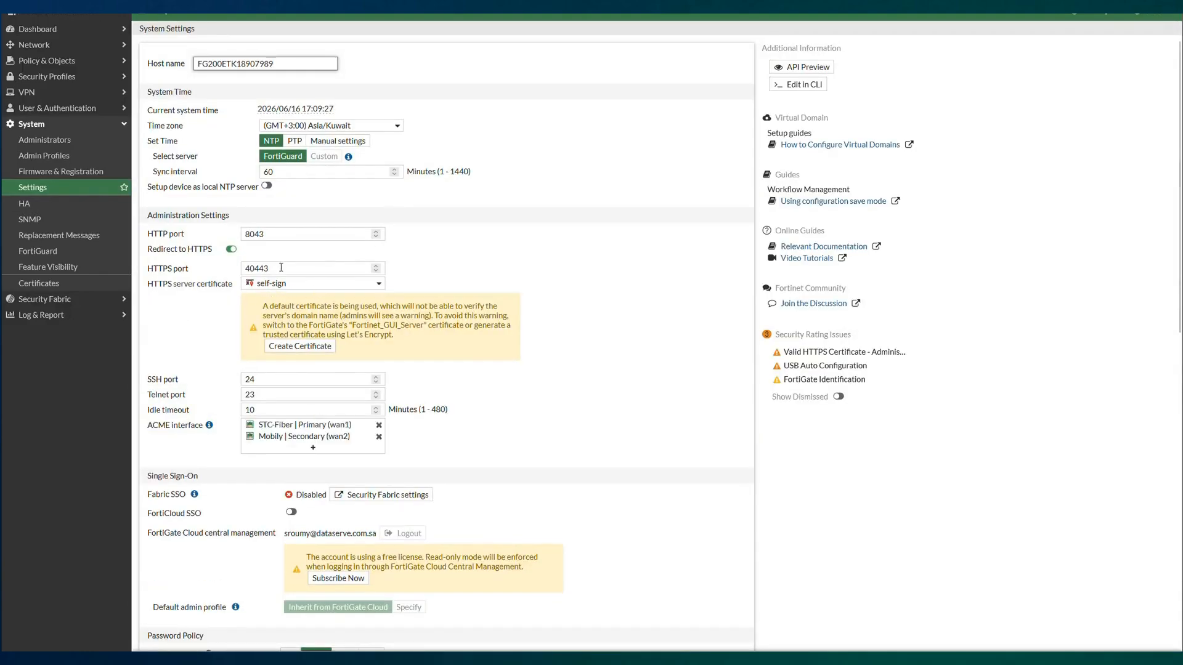
left_click(281, 269)
left_click_drag(269, 269, 213, 273)
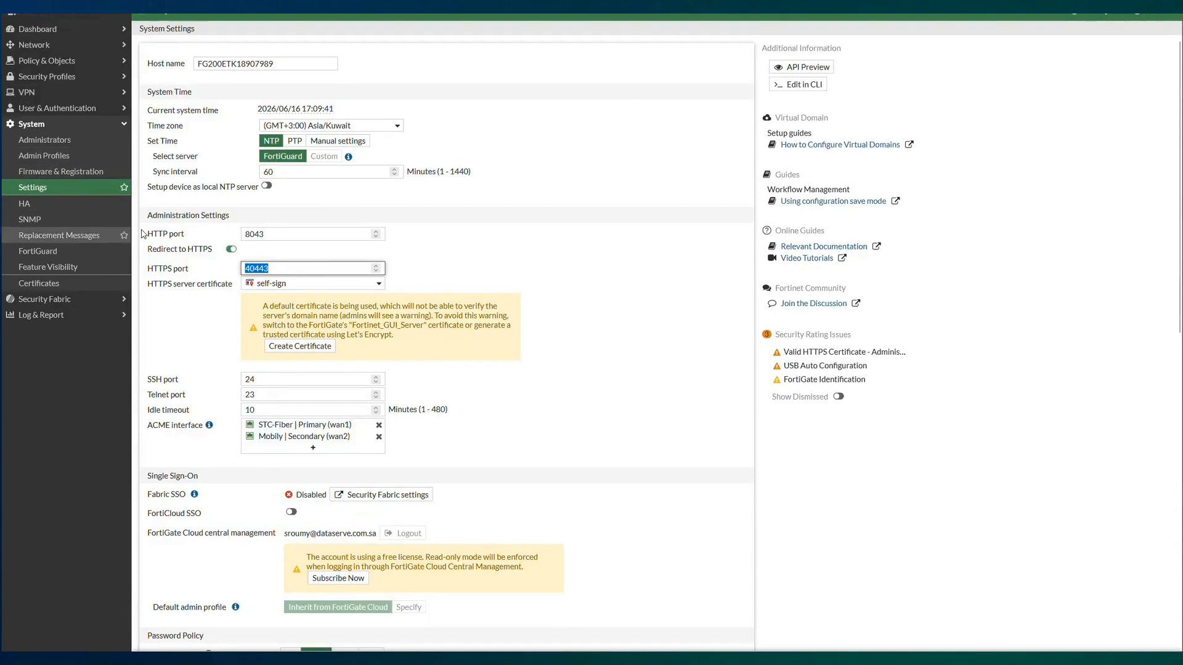
Return to the virtual IPs list and locate the new FW-HTTPs | STC entry.
left_click(86, 62)
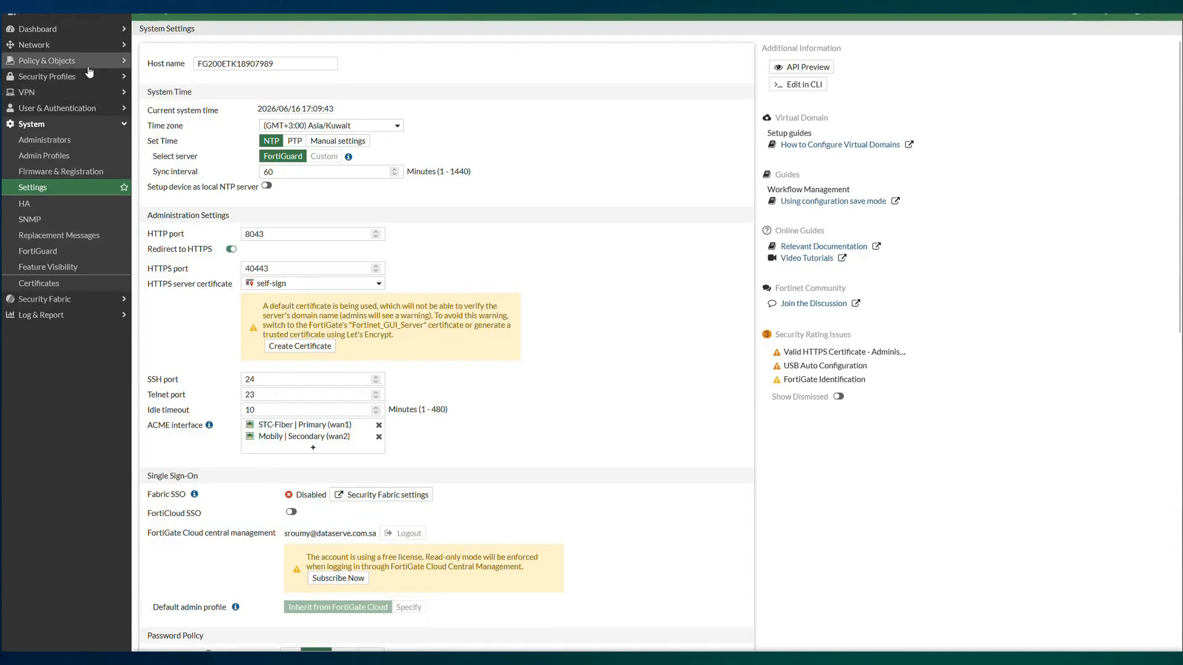
left_click(43, 236)
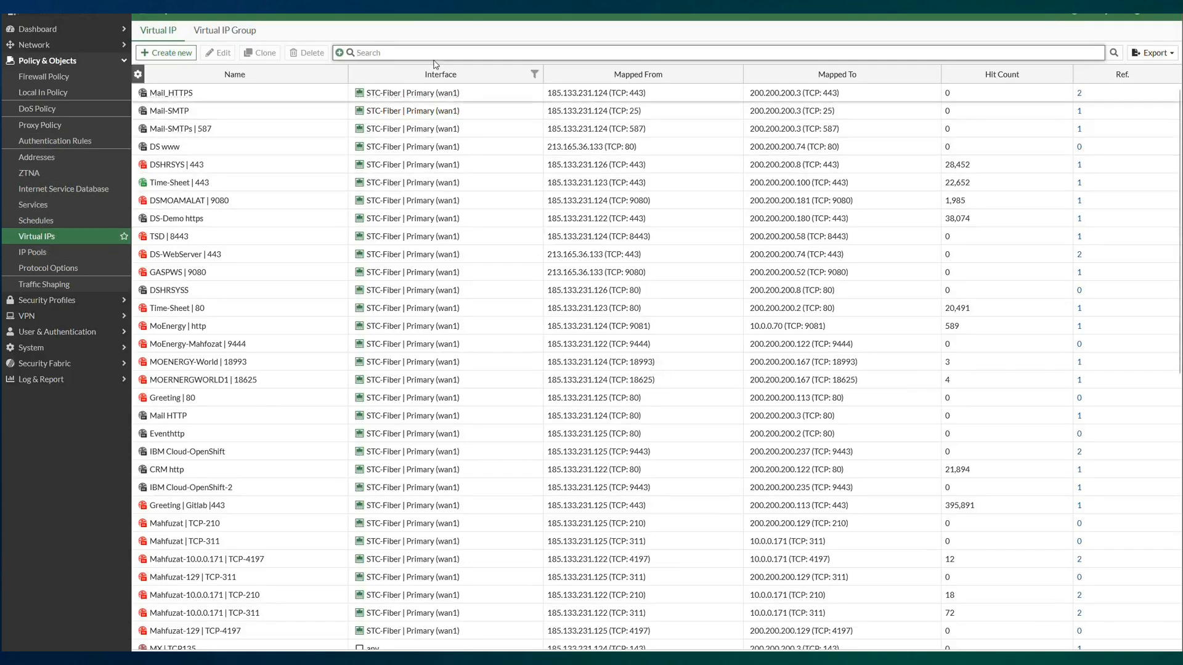
scroll(354, 246, "down", 8)
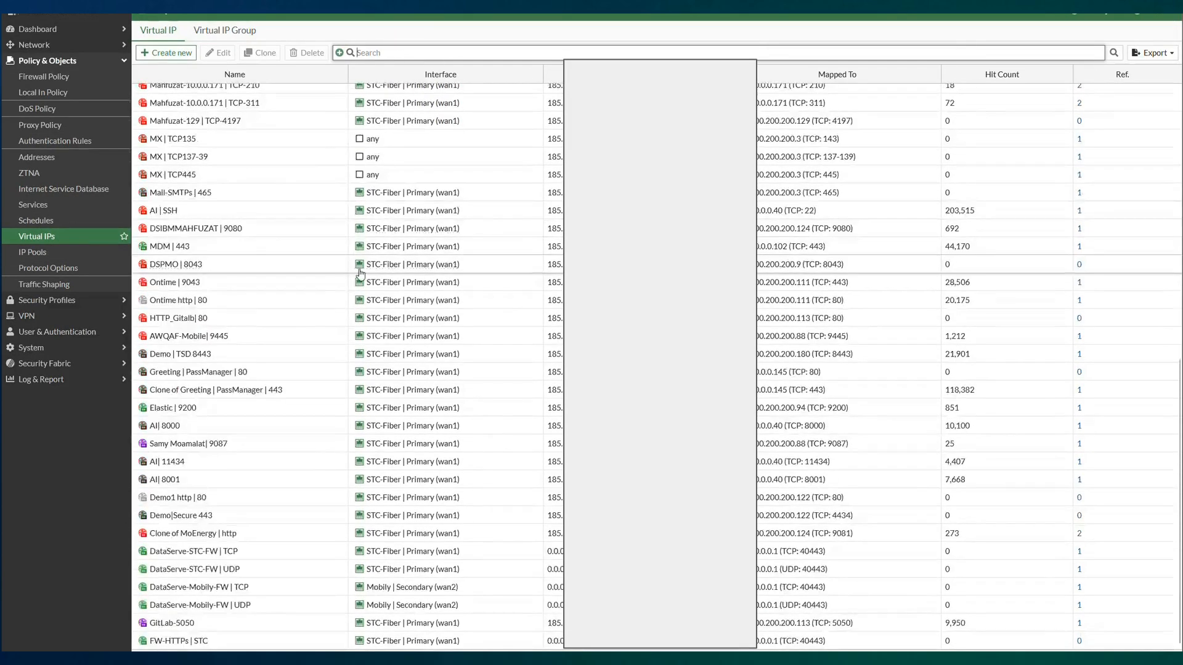
left_click(225, 644)
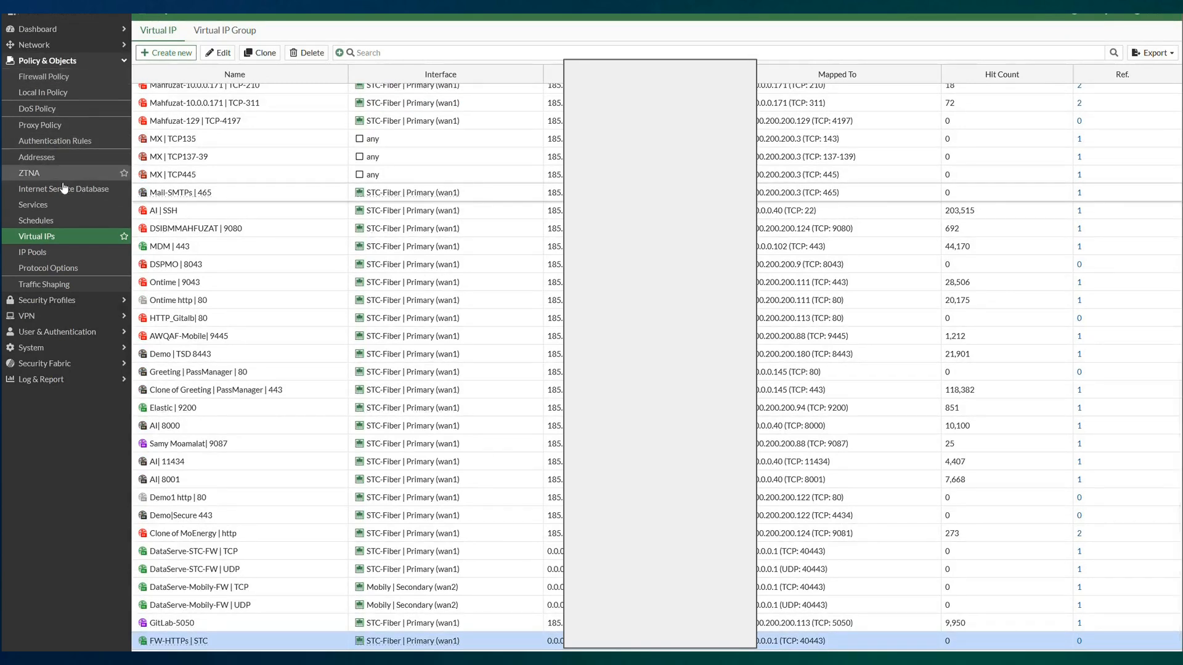
Start a new firewall service named FW-HTTPs | TCP-40443 in the DataServe category.
left_click(58, 210)
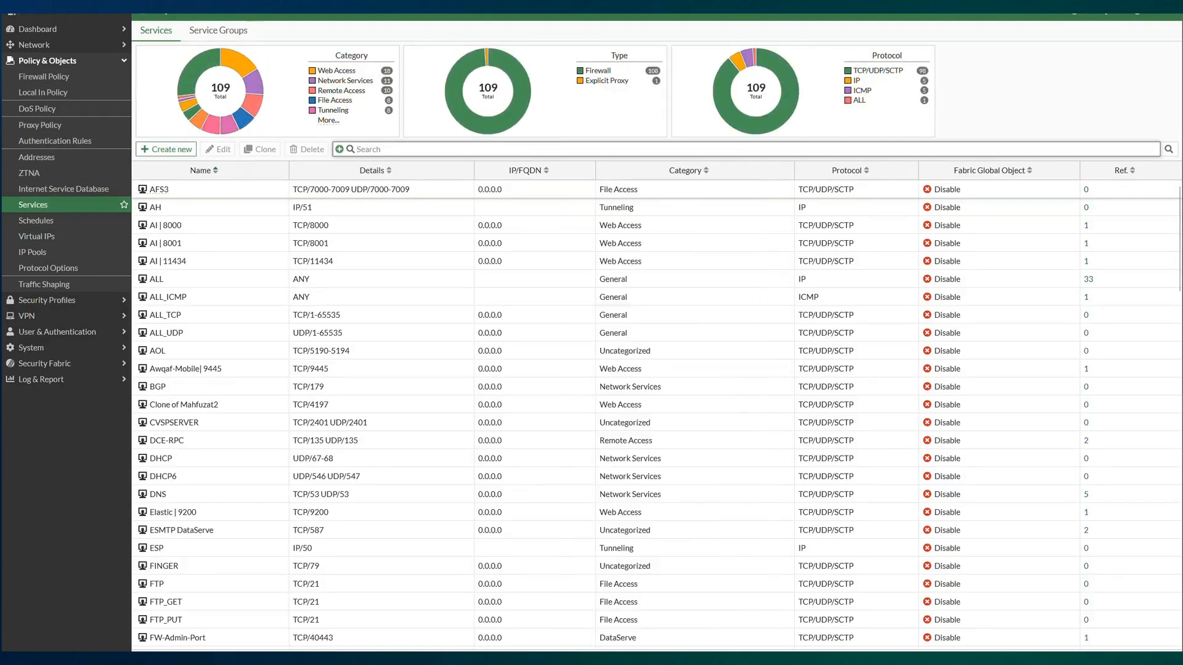
left_click(163, 149)
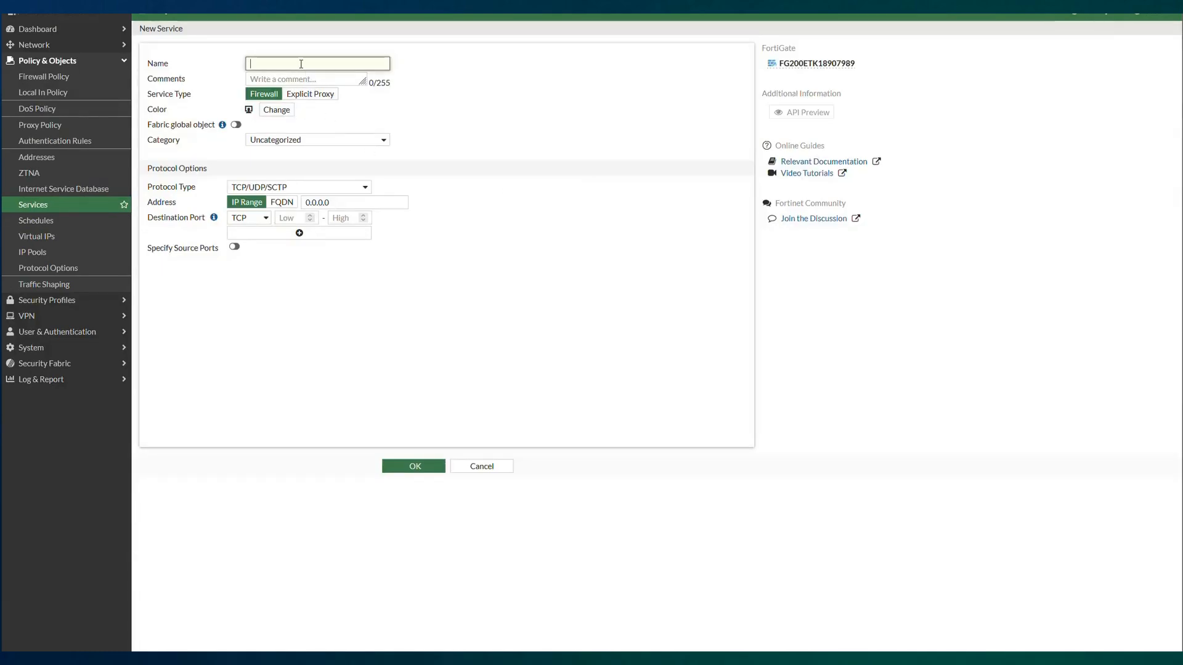
type("FW-HTTPs | TCP-40443")
left_click(325, 142)
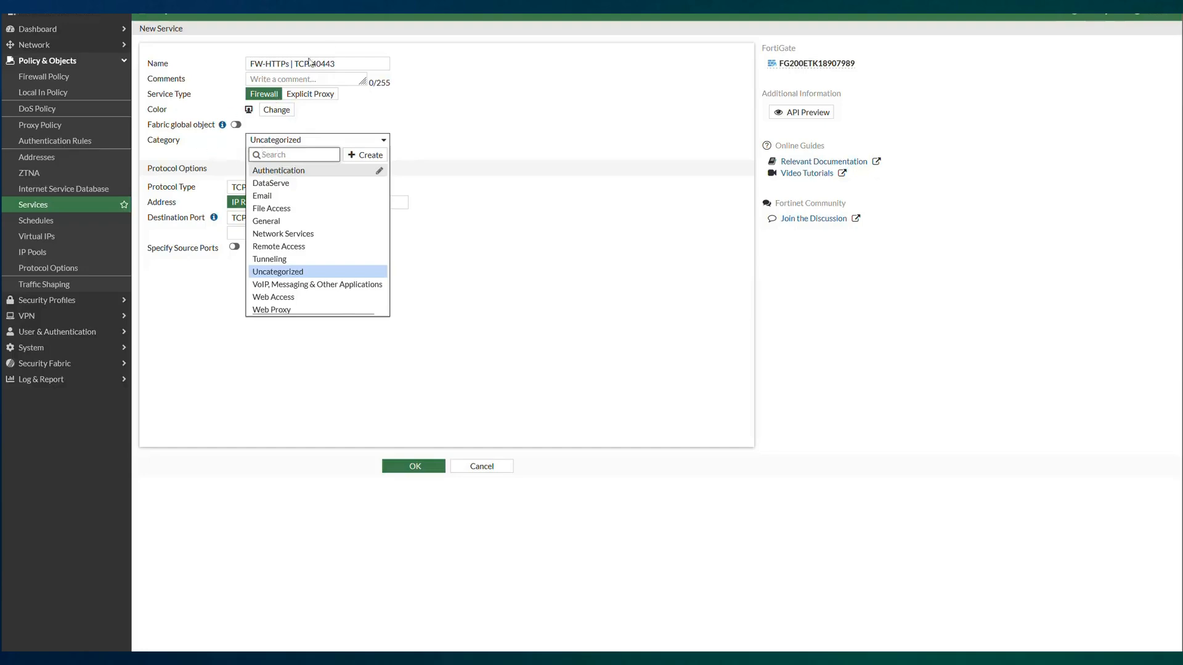
left_click(273, 185)
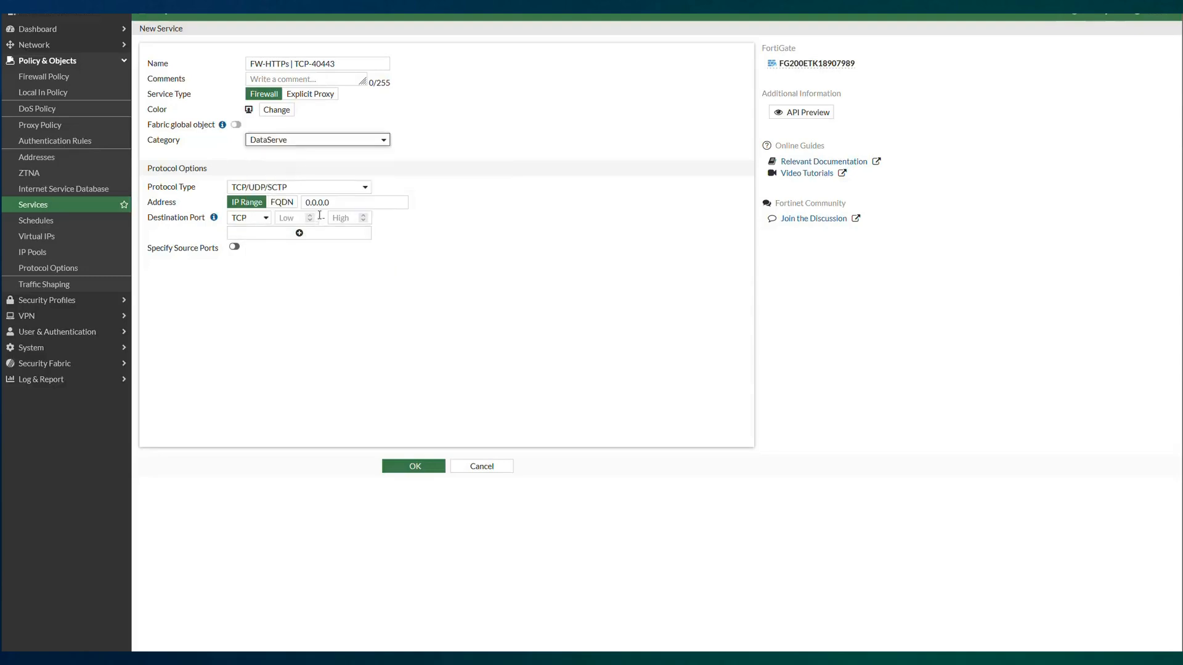
left_click(281, 217)
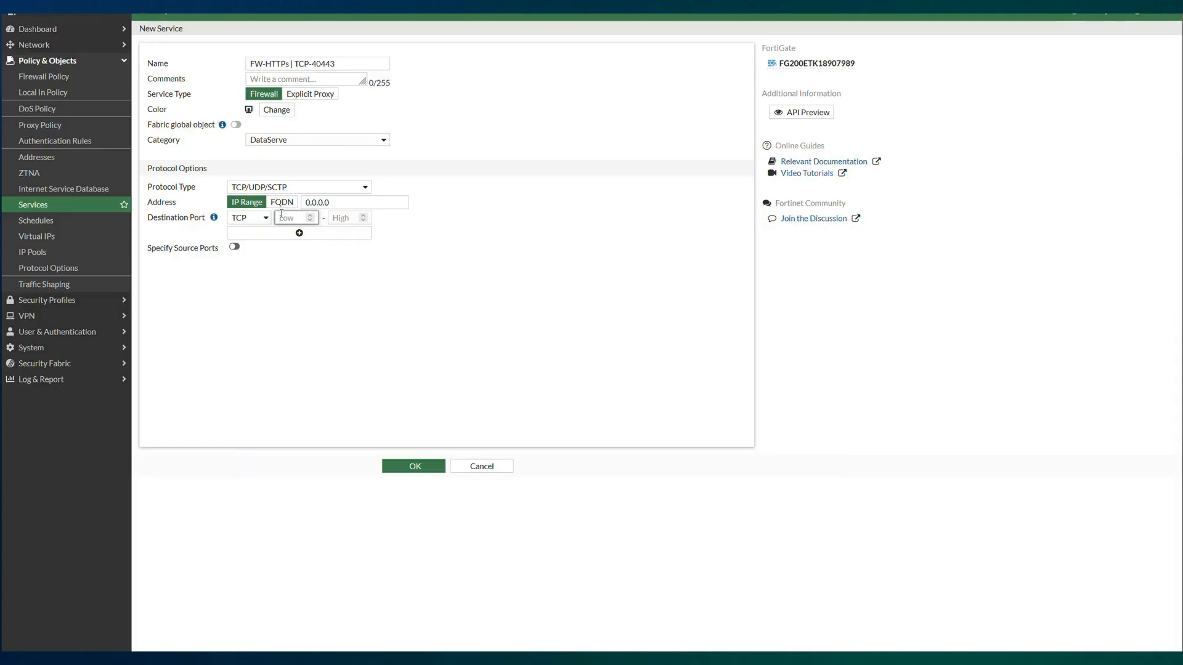
type("40443")
key("Tab")
type("40")
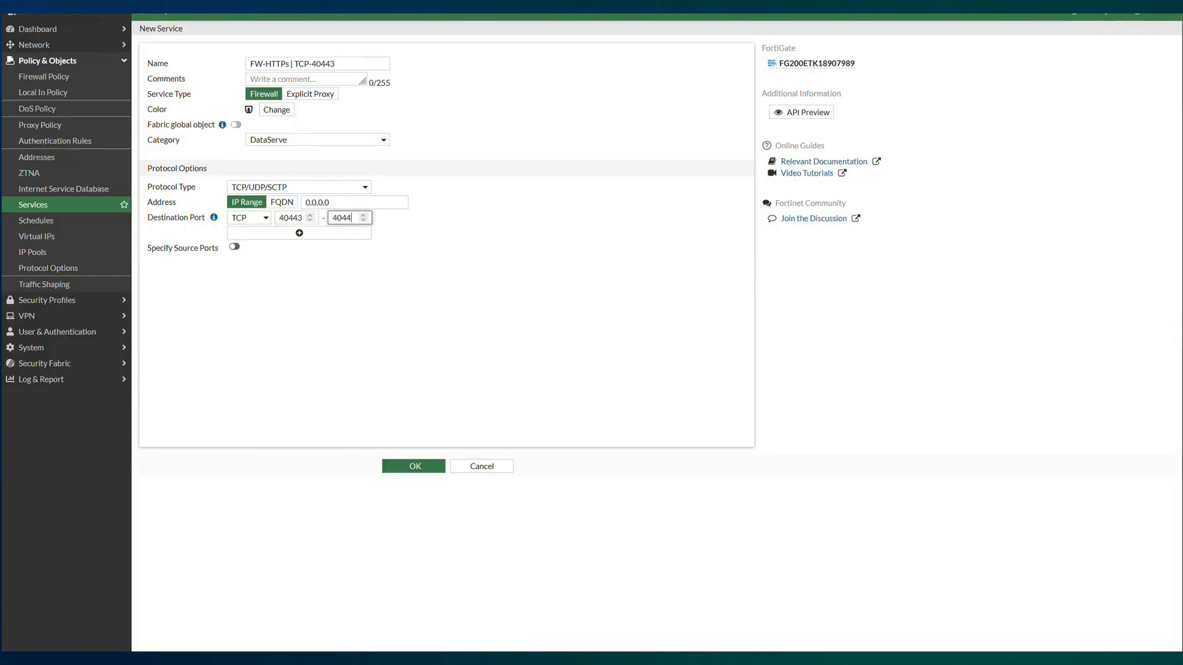
type("443")
left_click(414, 466)
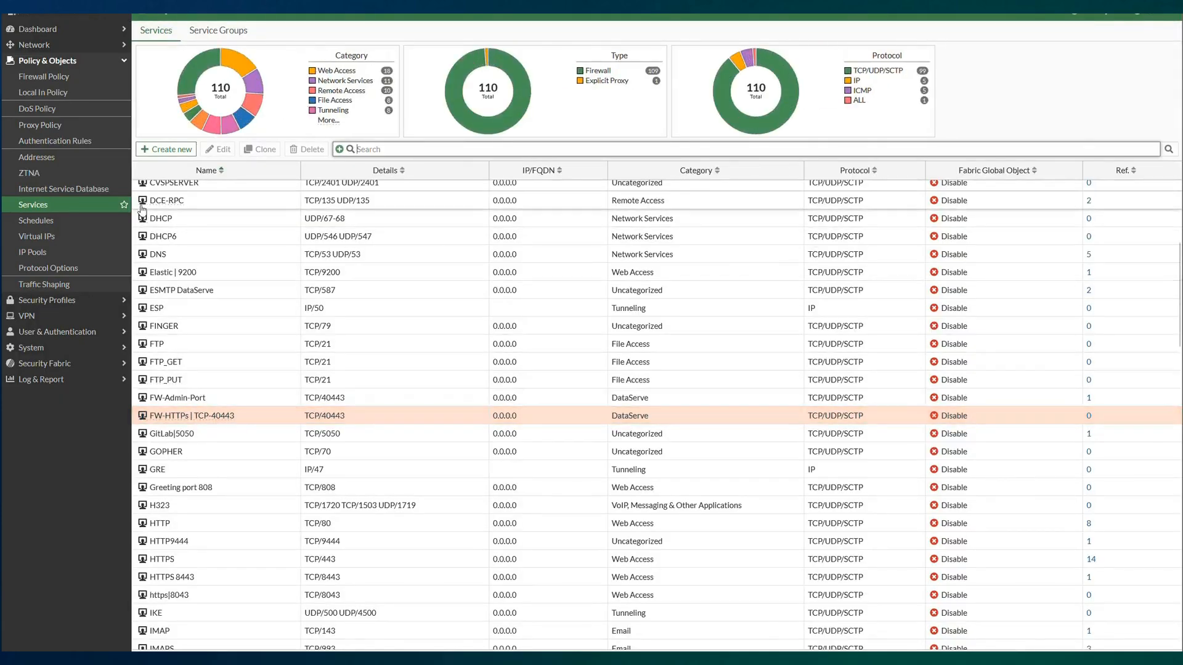
Start a new firewall policy and name it FW-Access-Via-LAN.
left_click(69, 80)
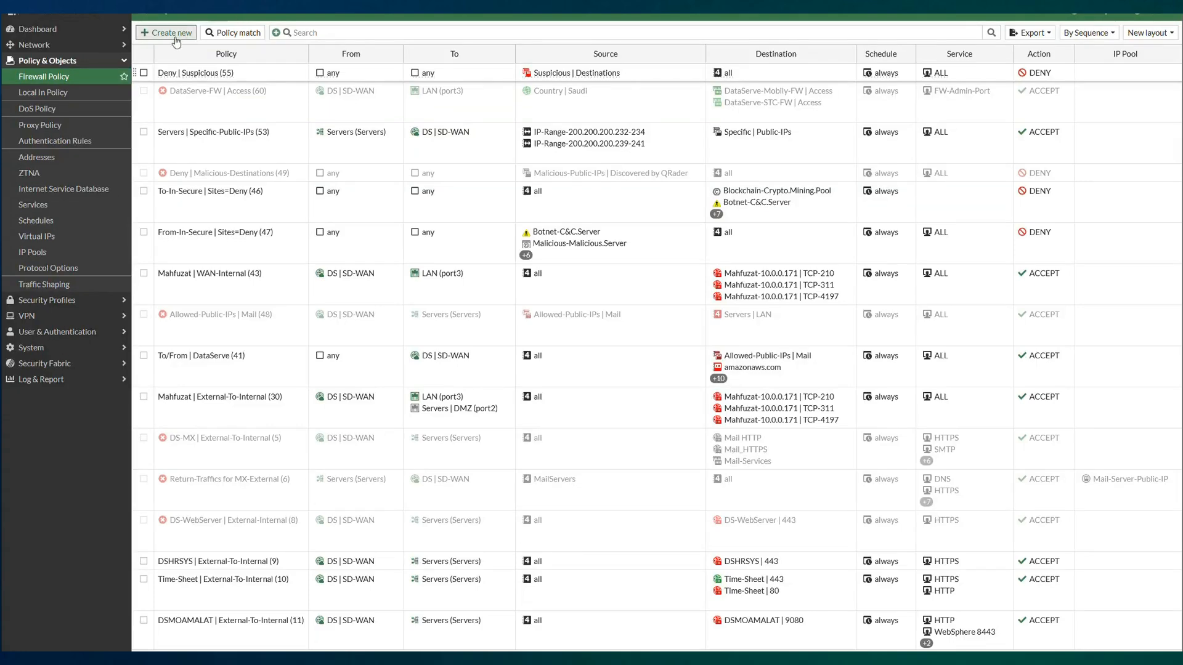
left_click(173, 34)
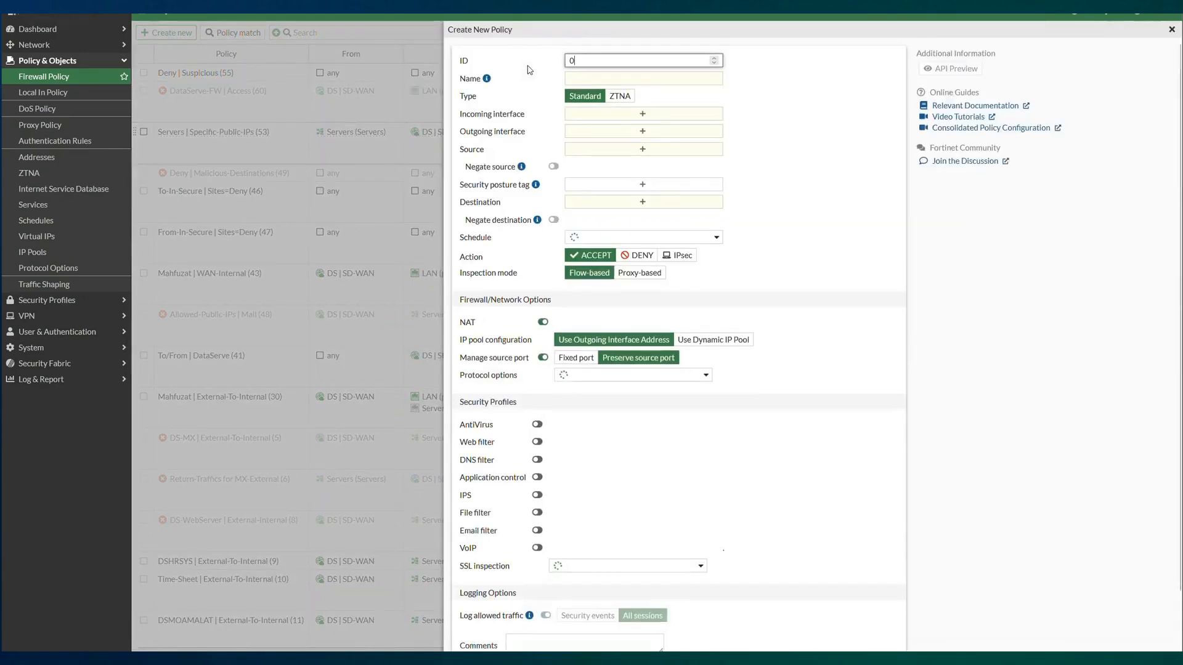
left_click(616, 79)
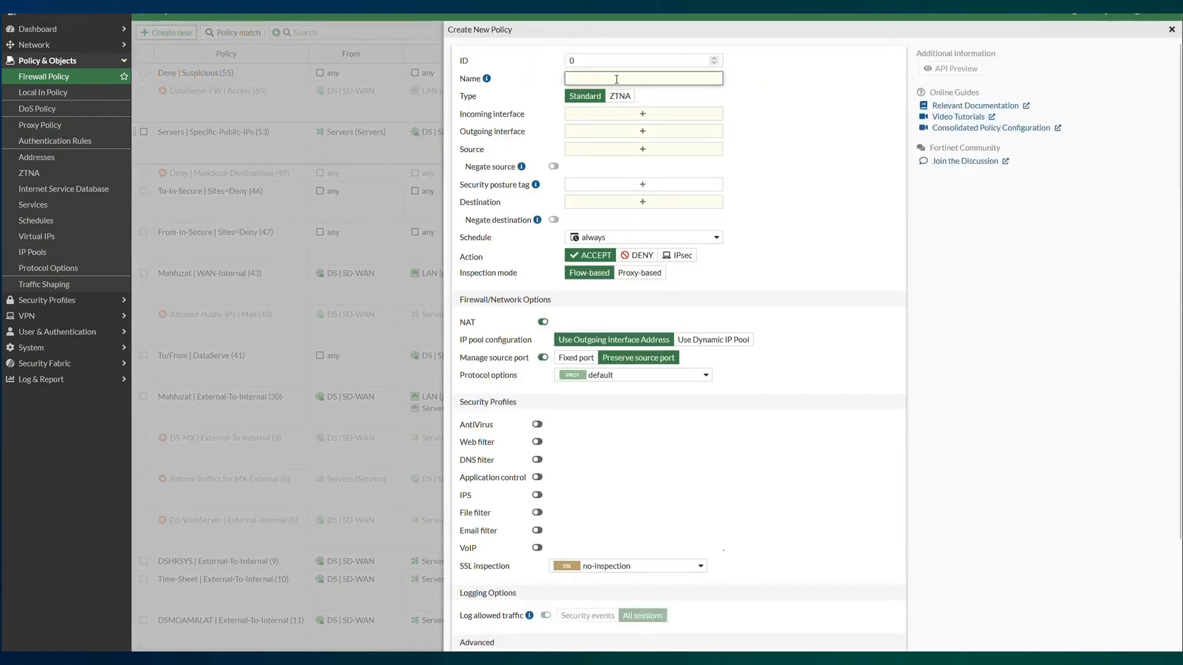
type("FW-")
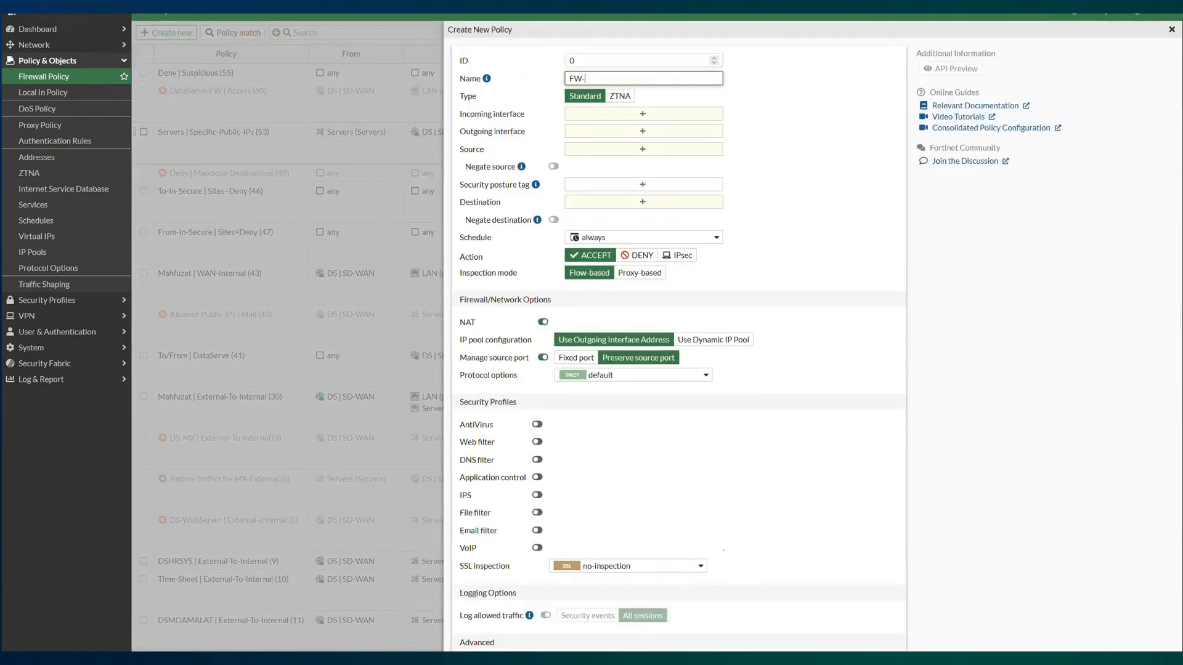
type("Acces")
key("BackSpace")
type("-Via-LAN")
Set the policy's incoming interface to DS | SD-WAN and its outgoing interface to LAN (port3).
left_click(642, 114)
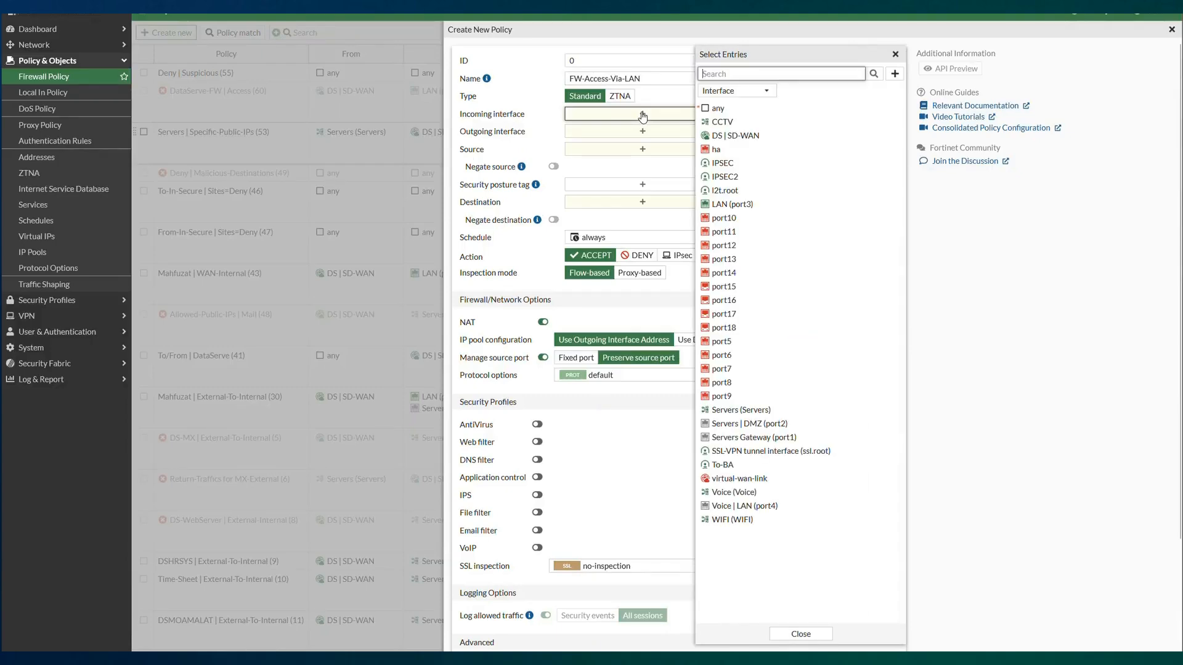
mouse_move(770, 137)
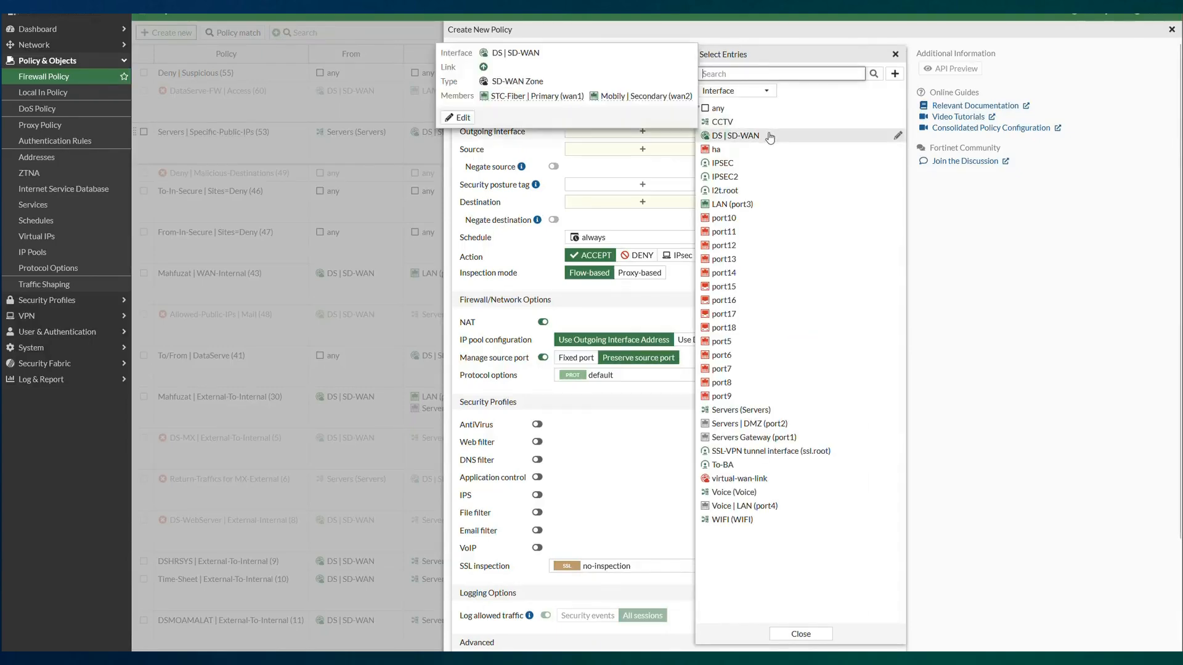
left_click(770, 136)
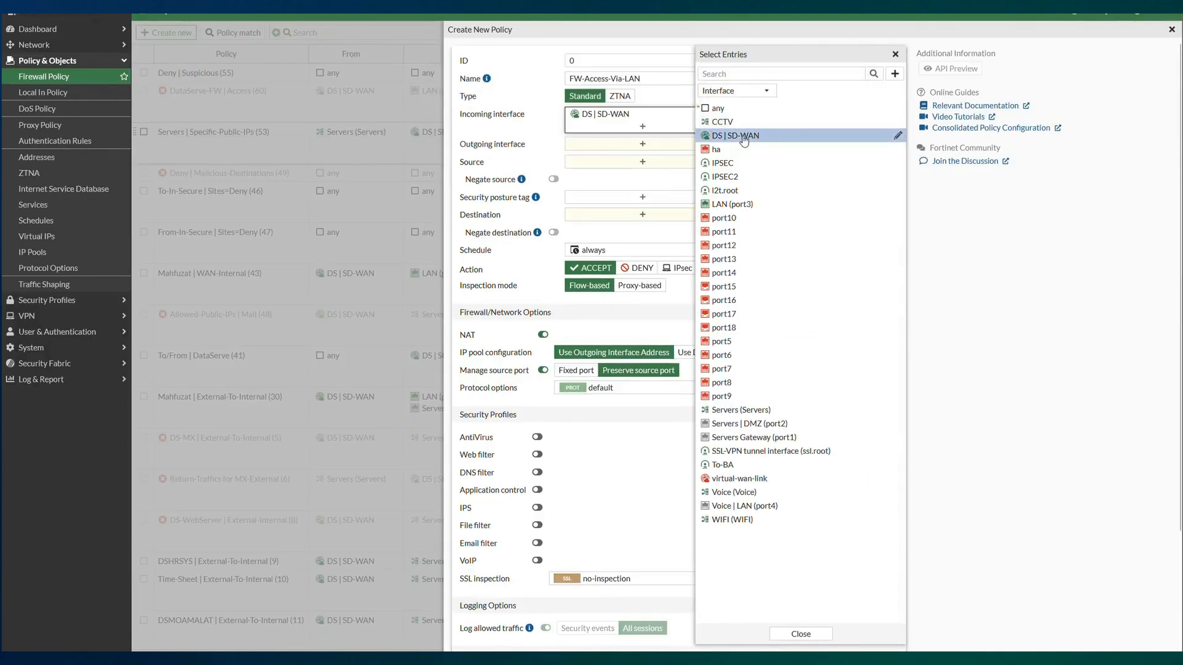
mouse_move(731, 143)
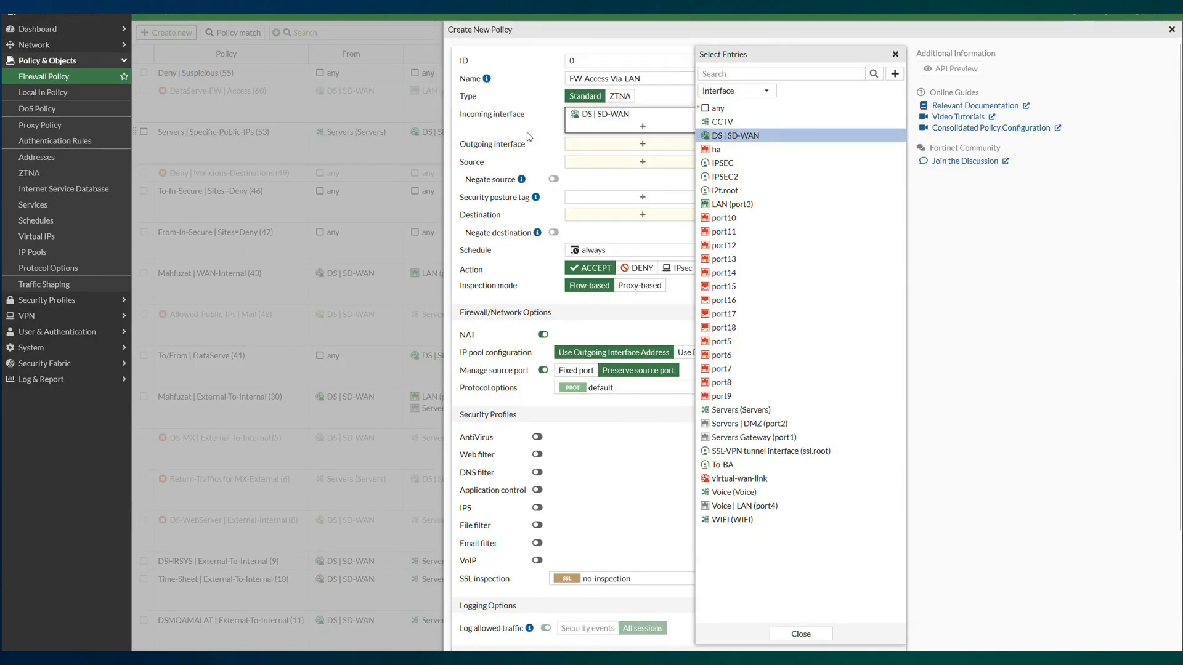
left_click(639, 147)
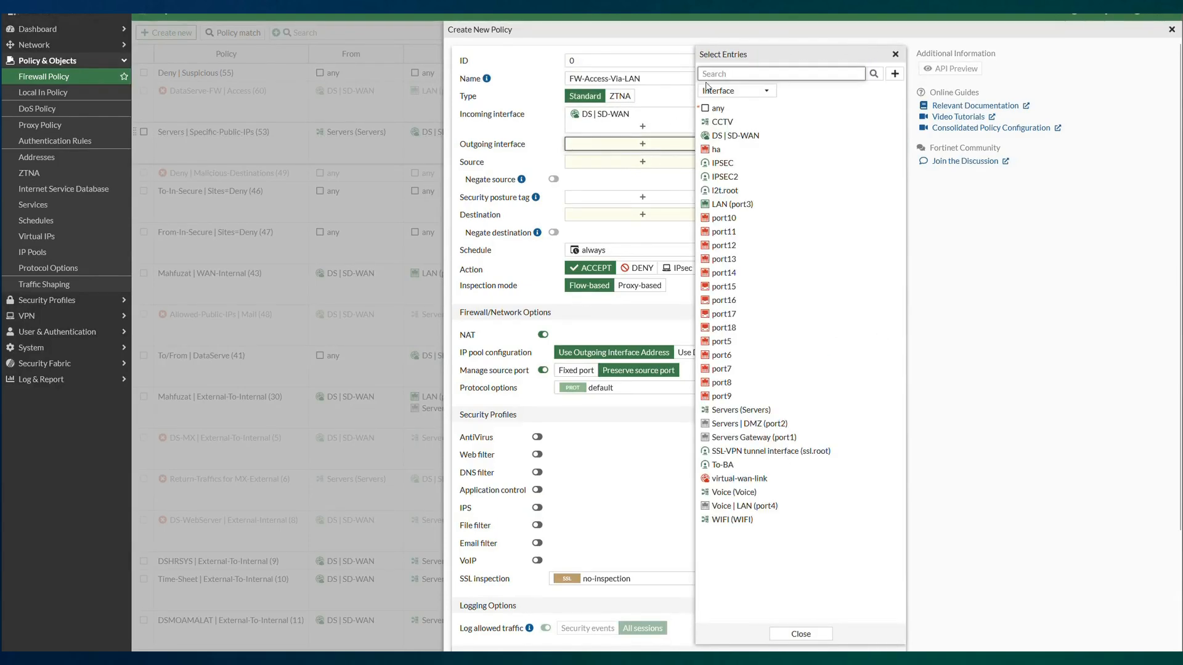
left_click(752, 205)
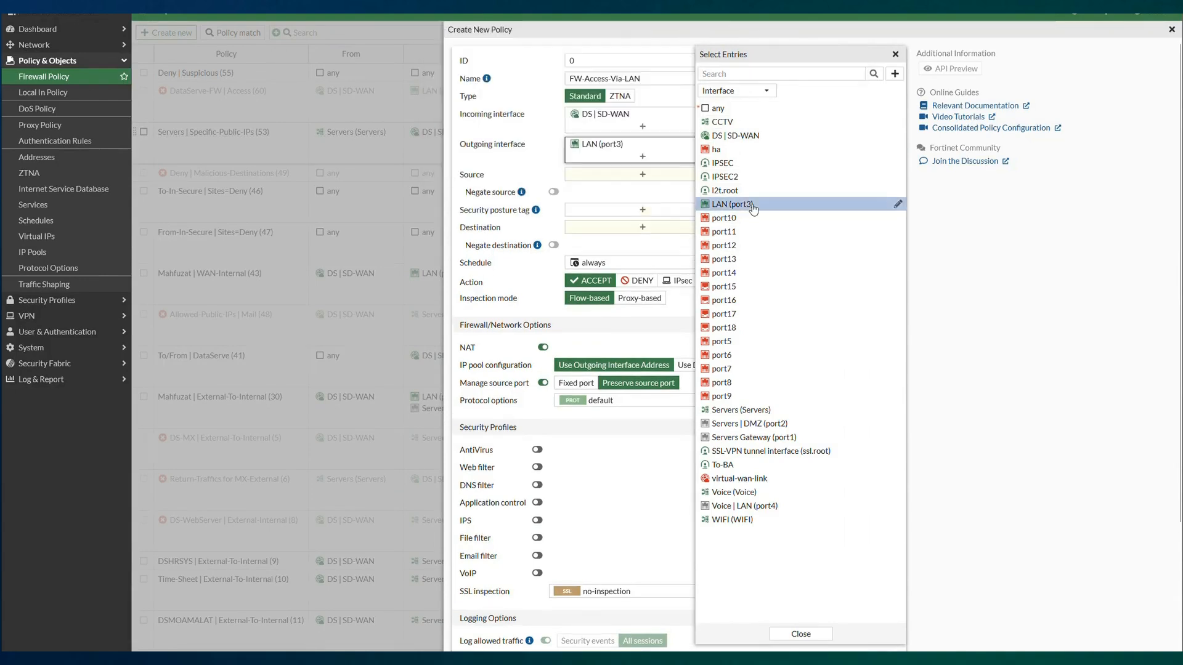
Start a new address object for the policy's source, named Allowed-Country-Bangladesh, with a green icon color.
left_click(624, 176)
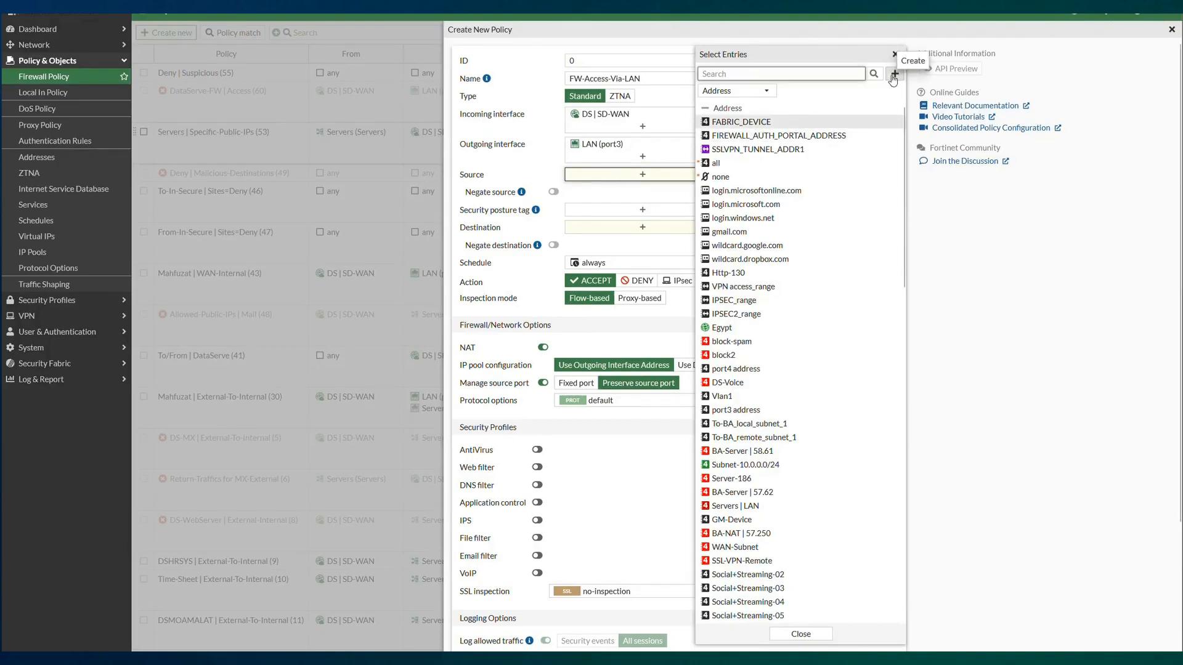
left_click(894, 75)
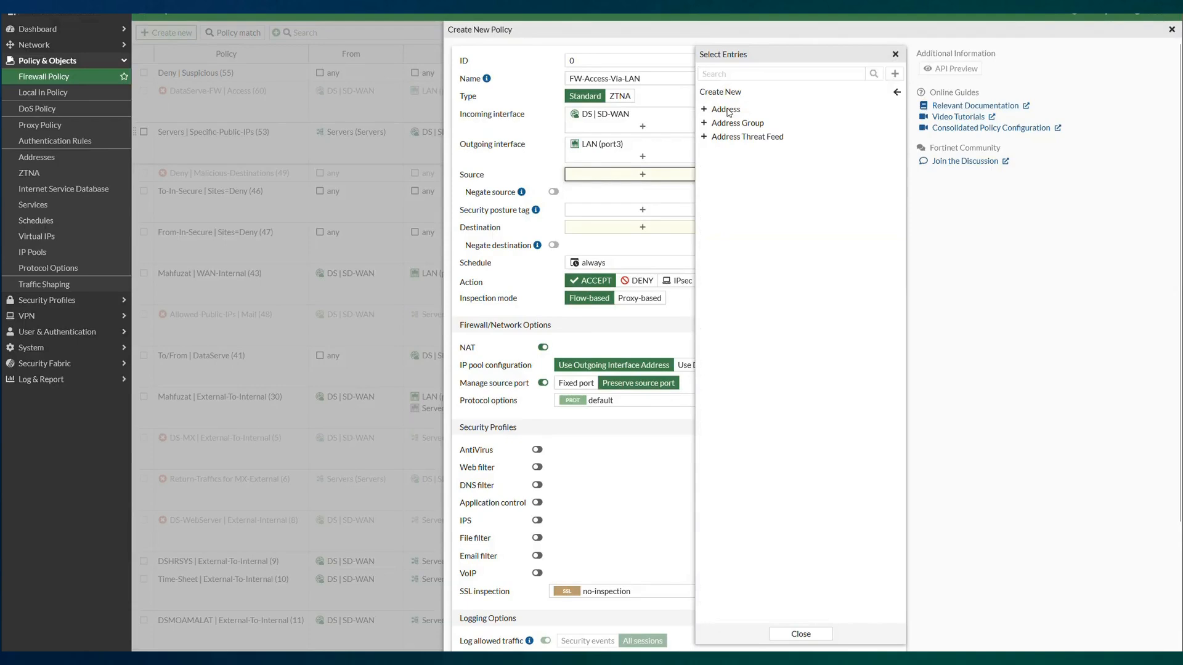
left_click(722, 115)
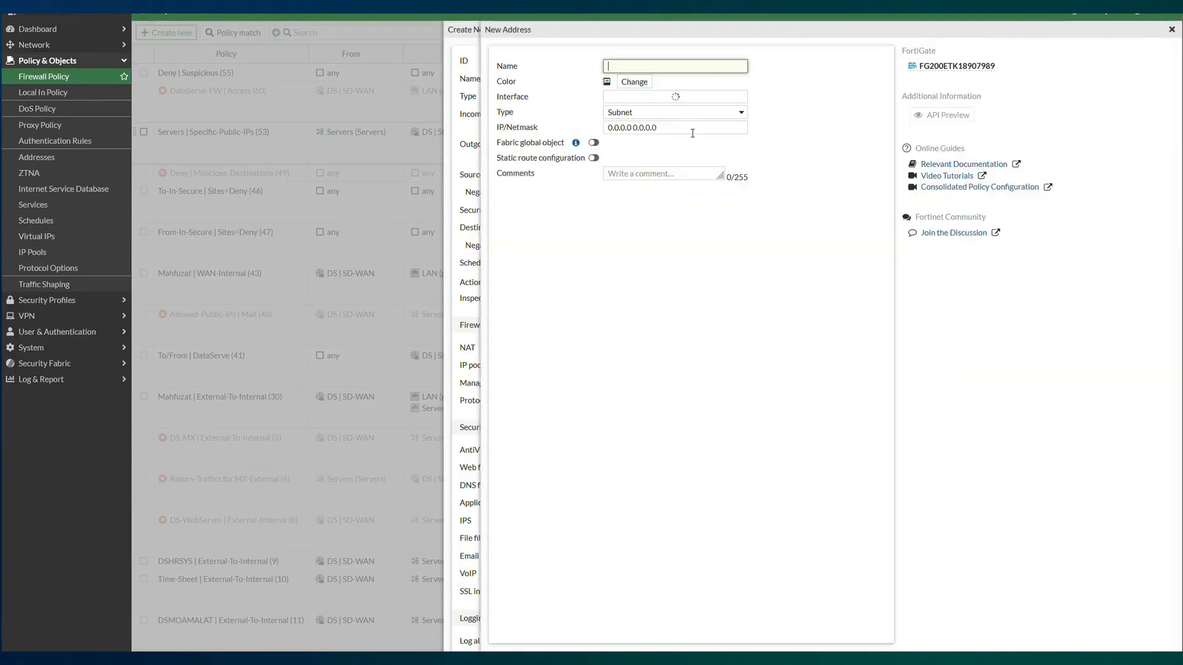
type("Allowed-Country-Bang")
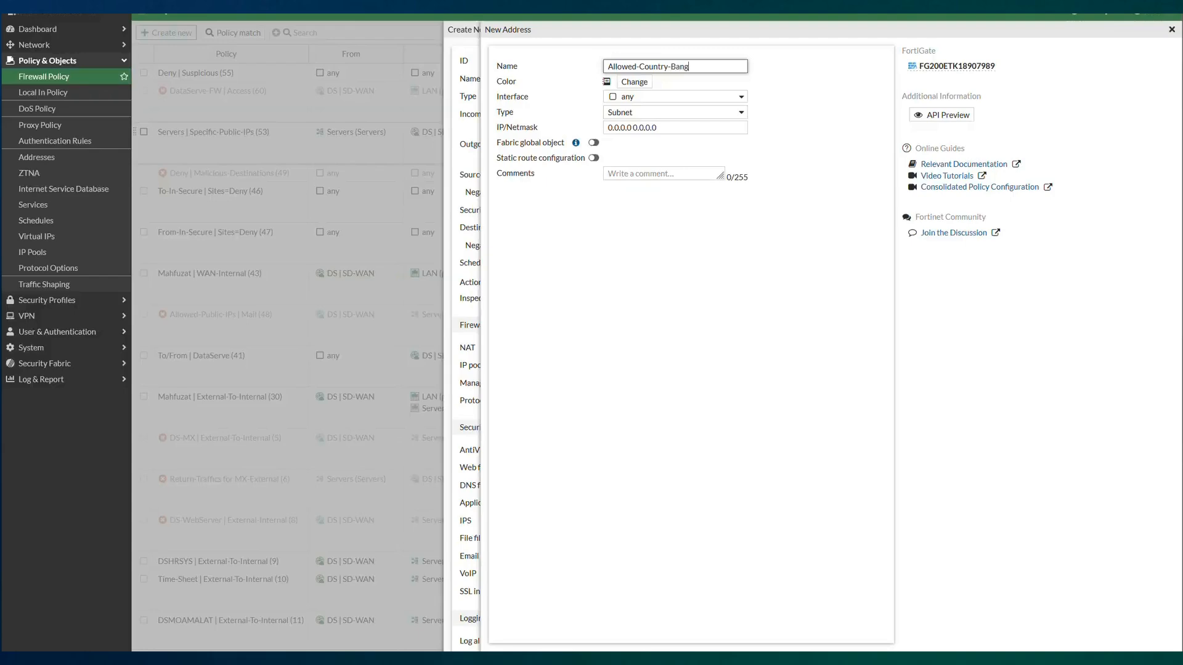
type("ad")
left_click(634, 82)
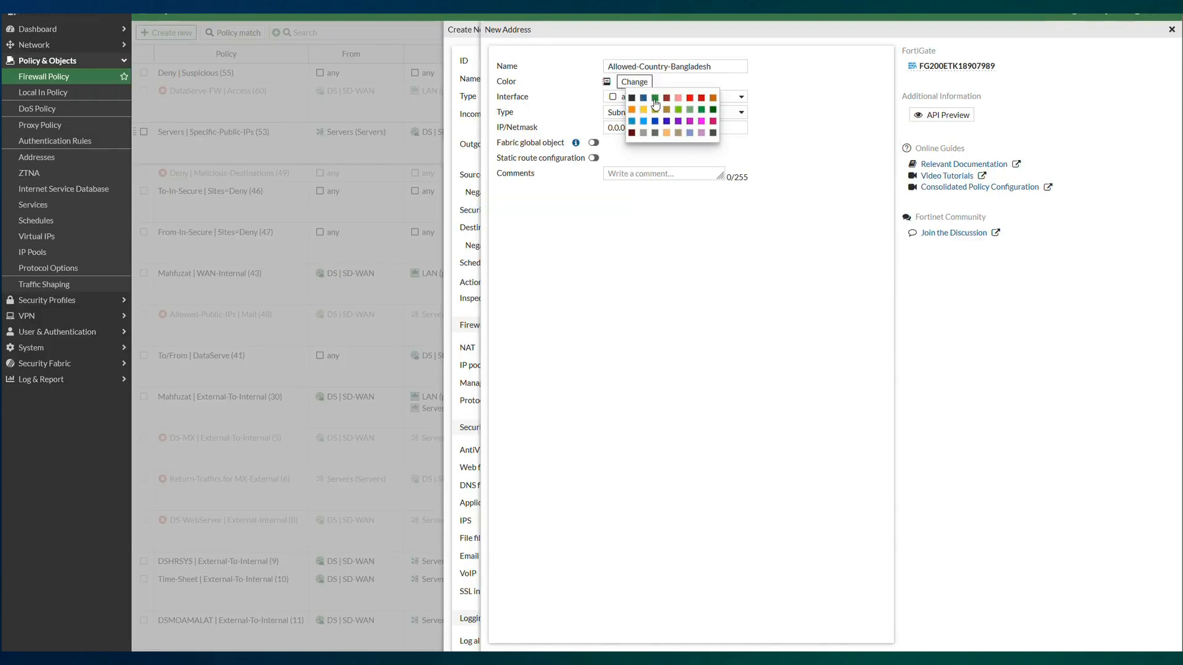
left_click(655, 99)
Make the address a Geography type for Bangladesh, save it, and select it as the policy's source.
left_click(669, 112)
key("Escape")
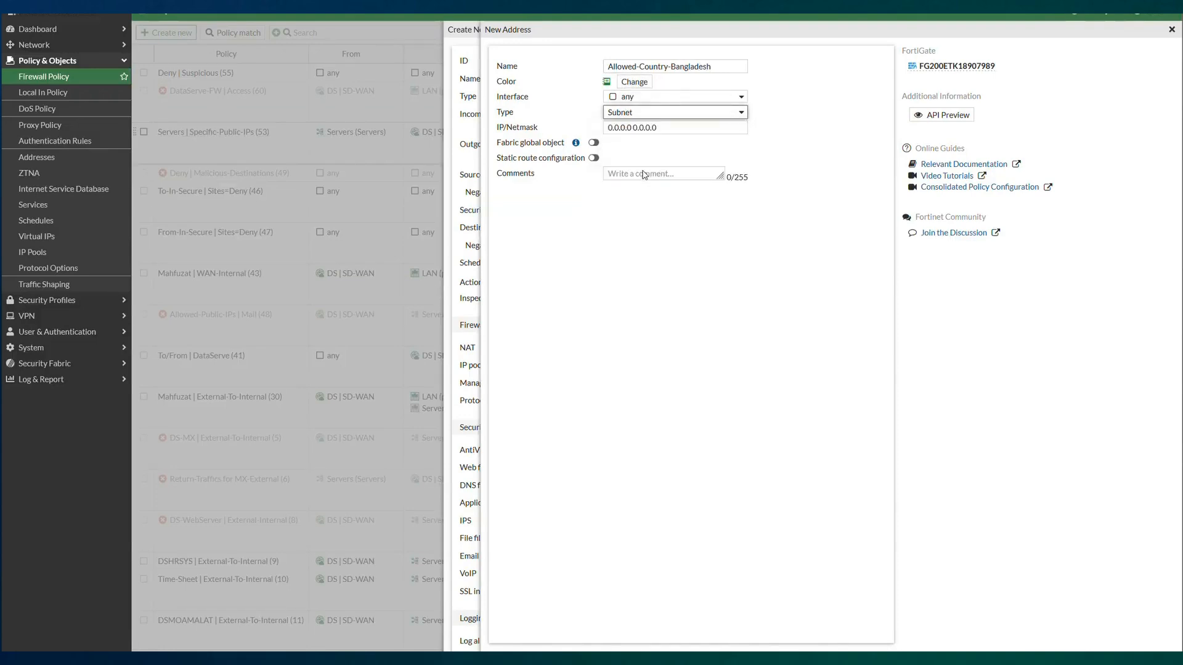
left_click(643, 175)
left_click(650, 131)
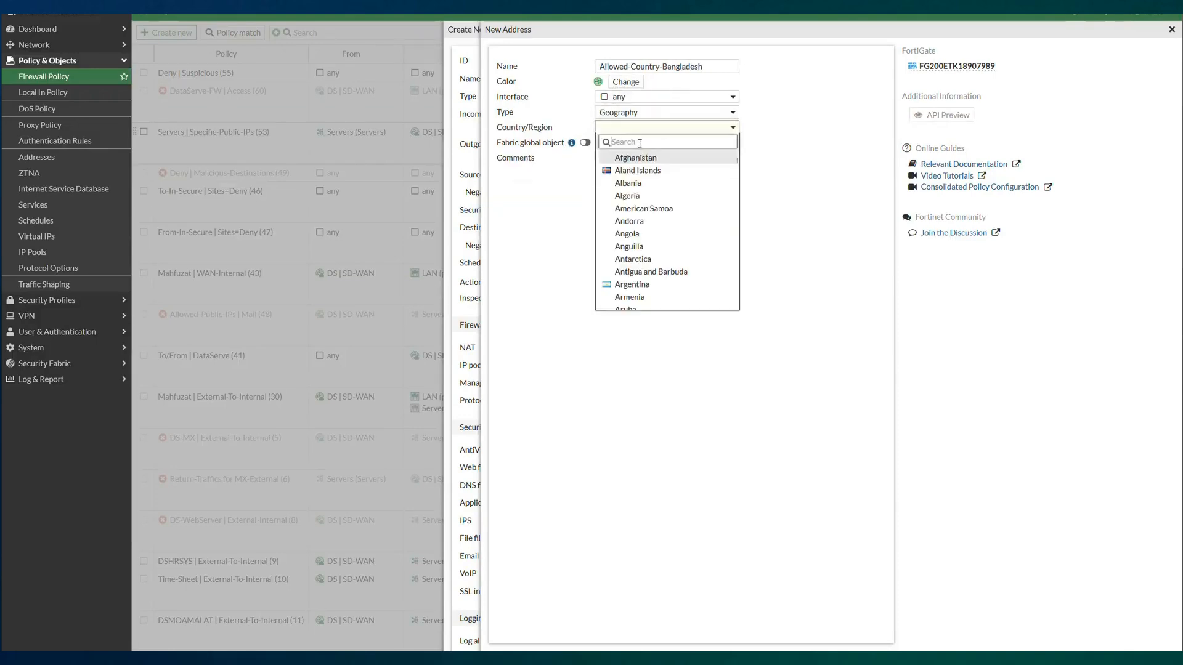
type("bang")
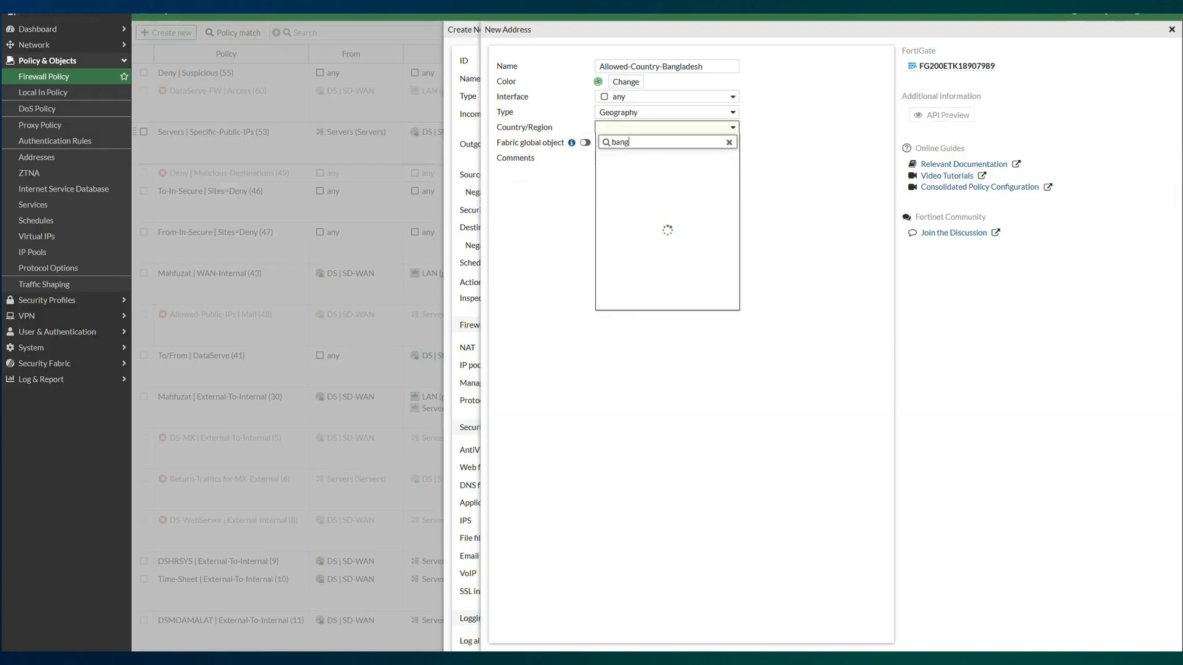
left_click(647, 159)
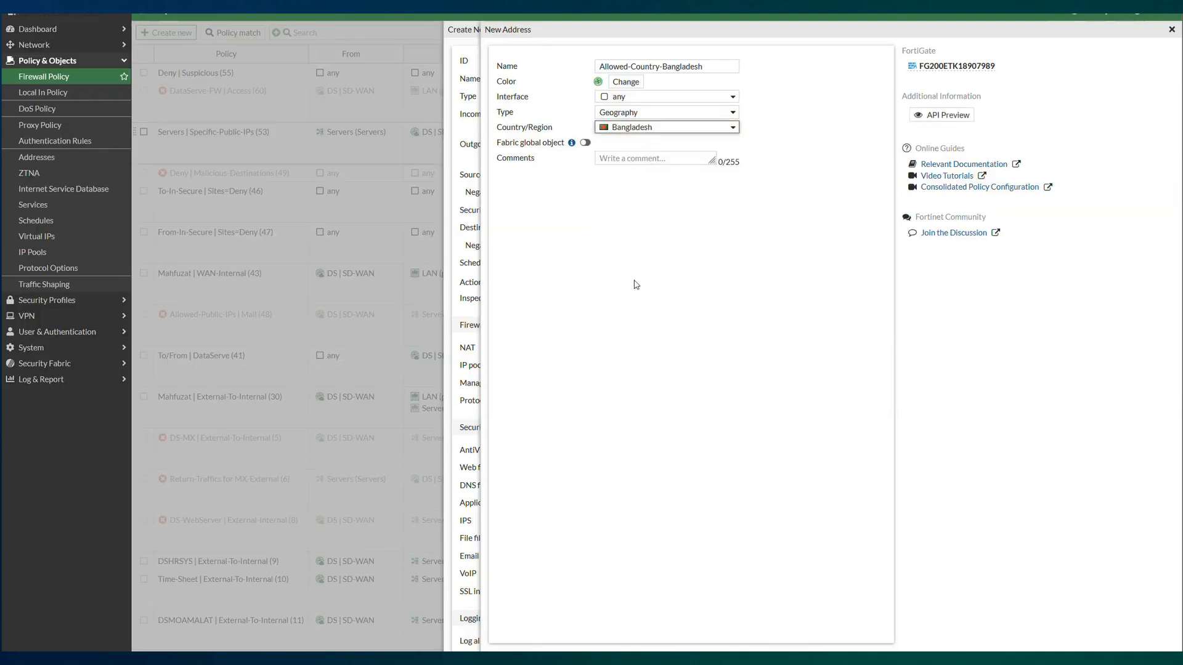
left_click(799, 658)
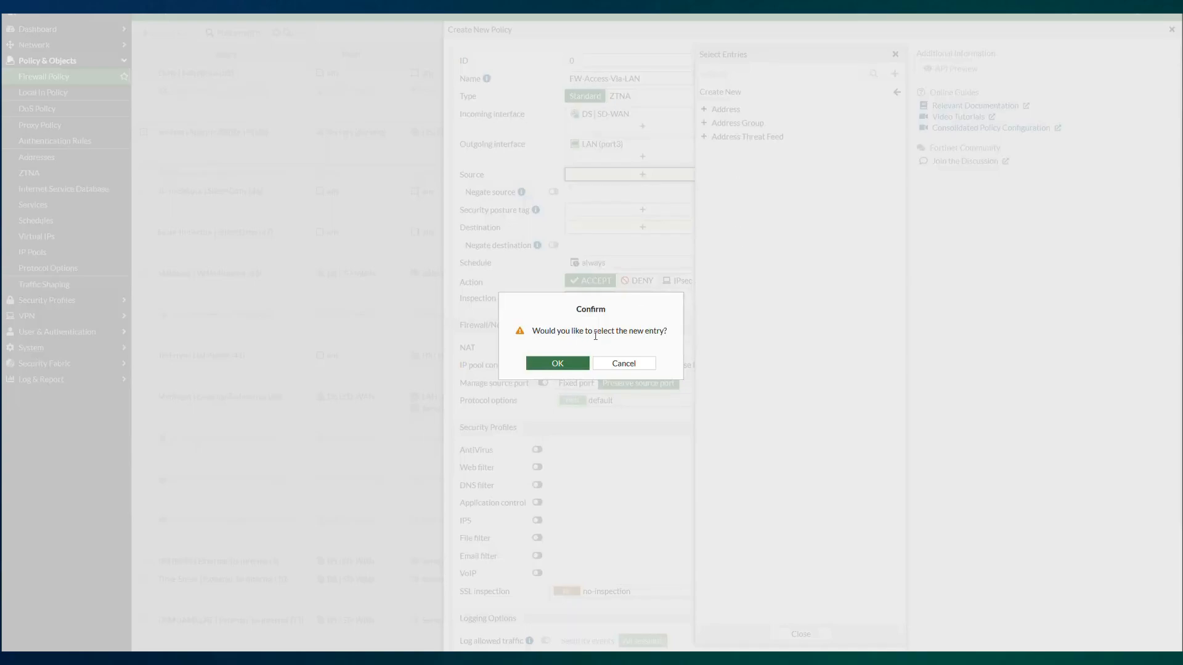
left_click(557, 363)
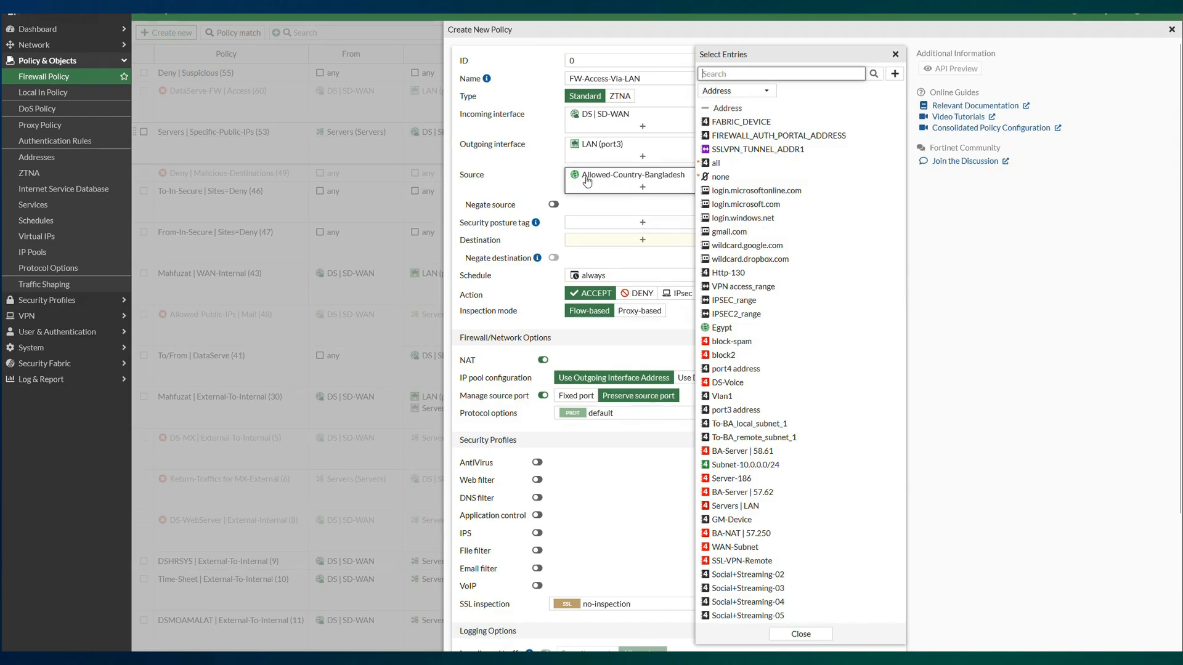
left_click(512, 177)
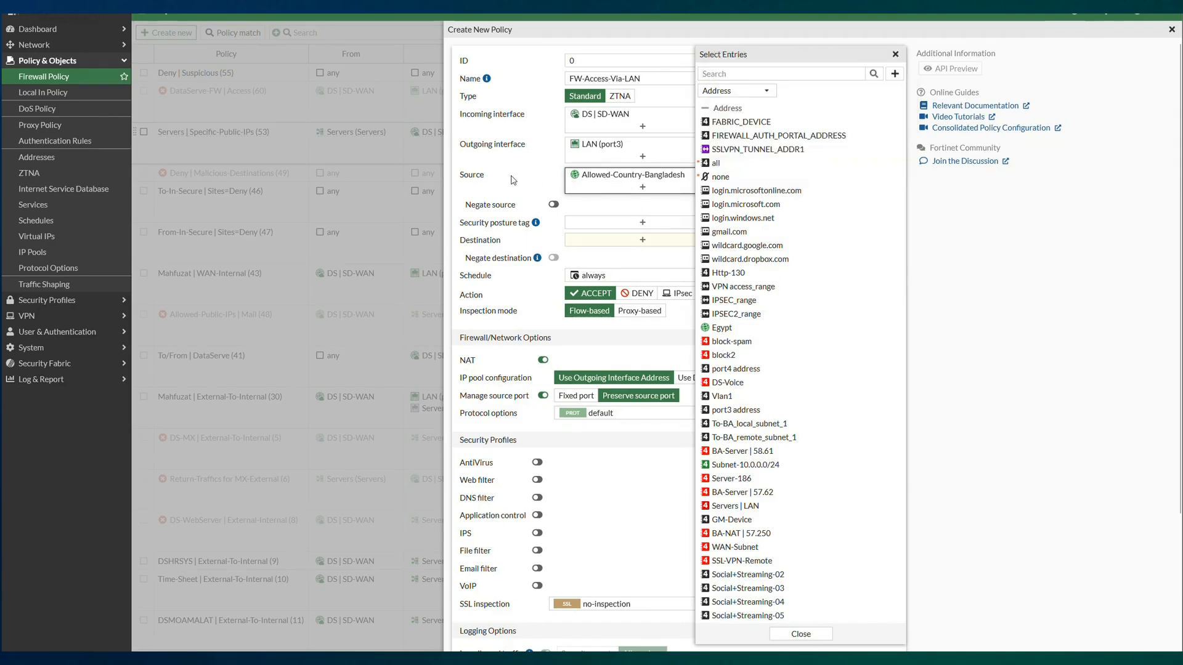
Set the policy's destination to the FW-HTTPs | STC virtual IP.
left_click(643, 240)
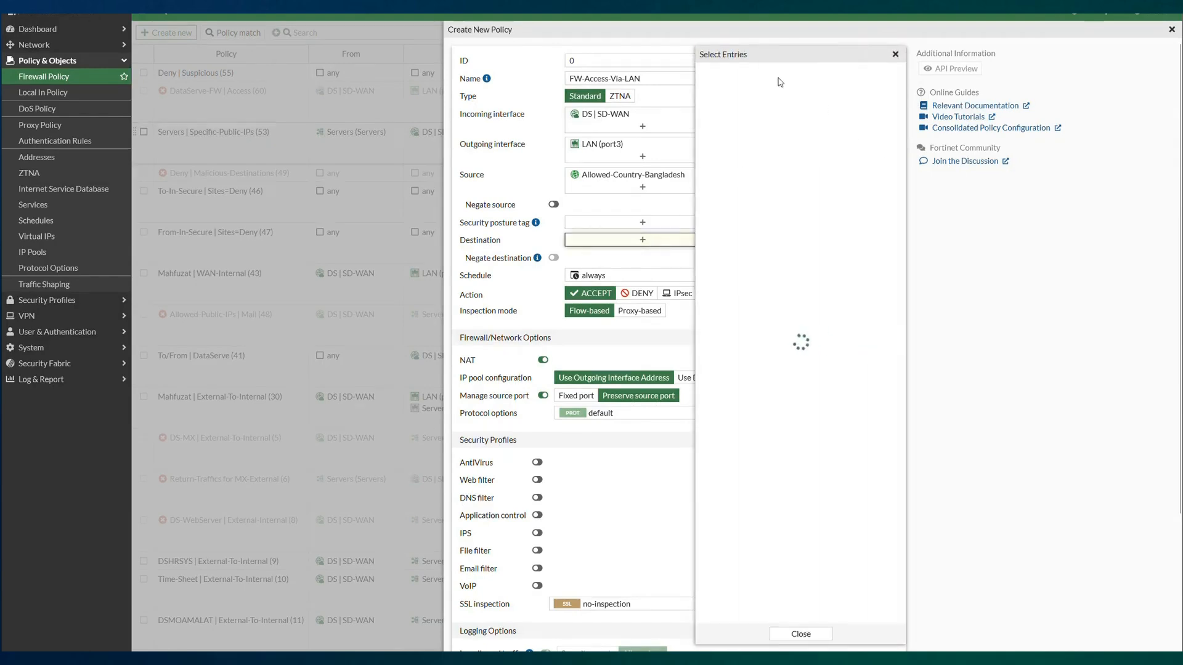
type("FW")
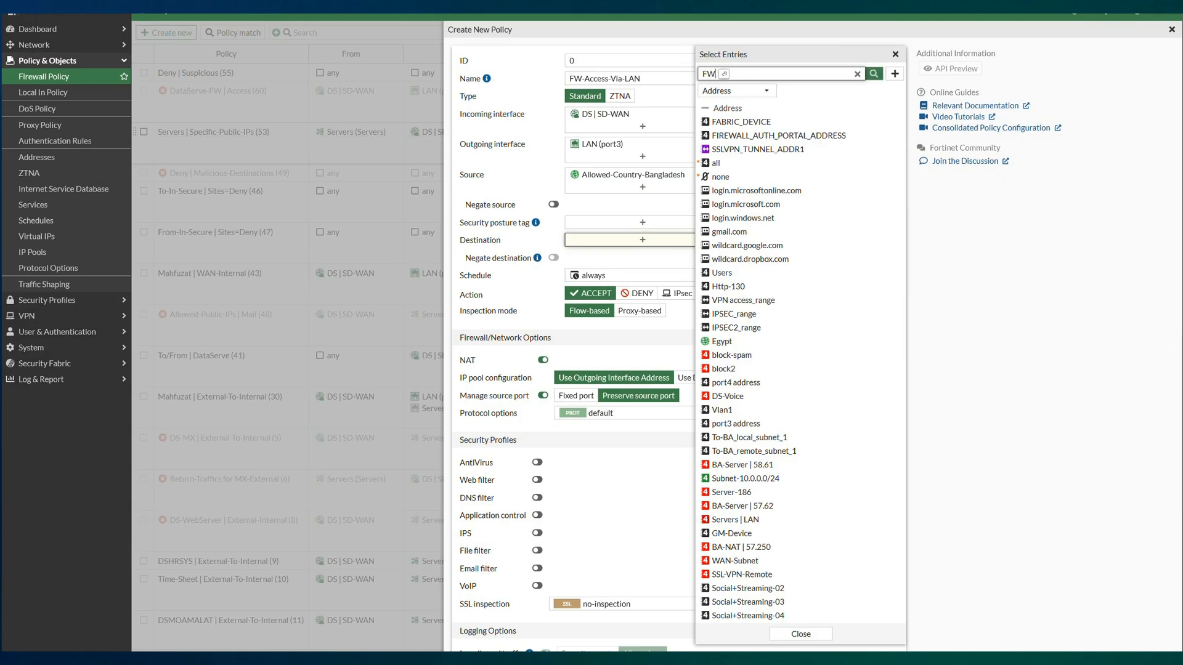
key("Return")
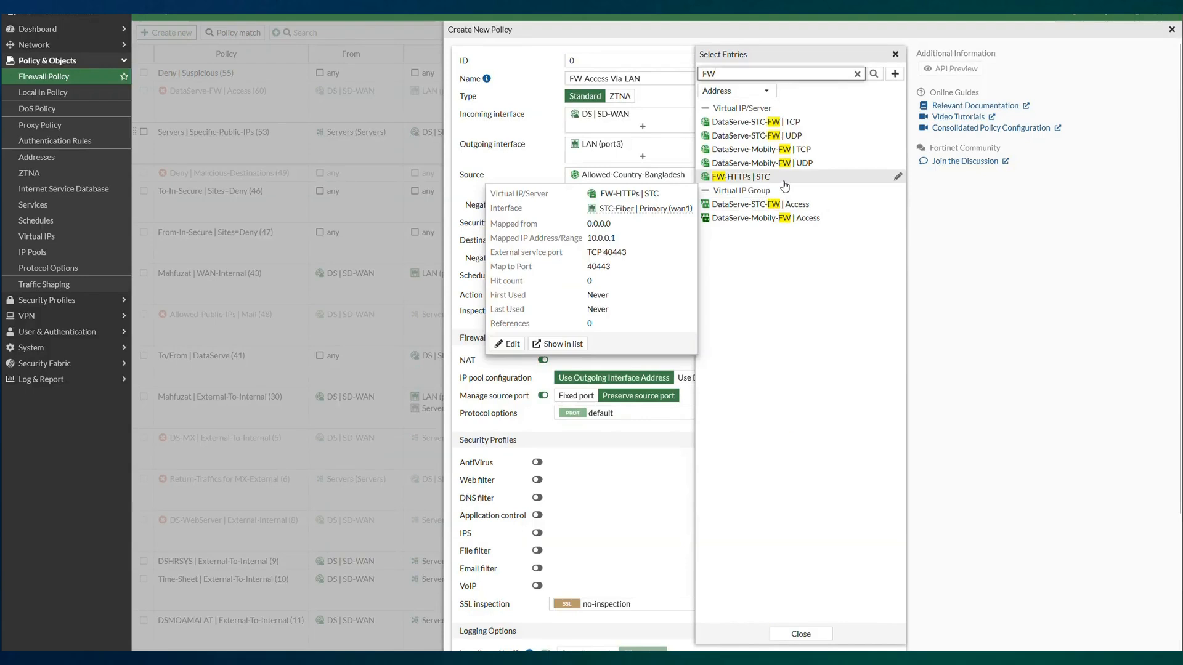
left_click(784, 183)
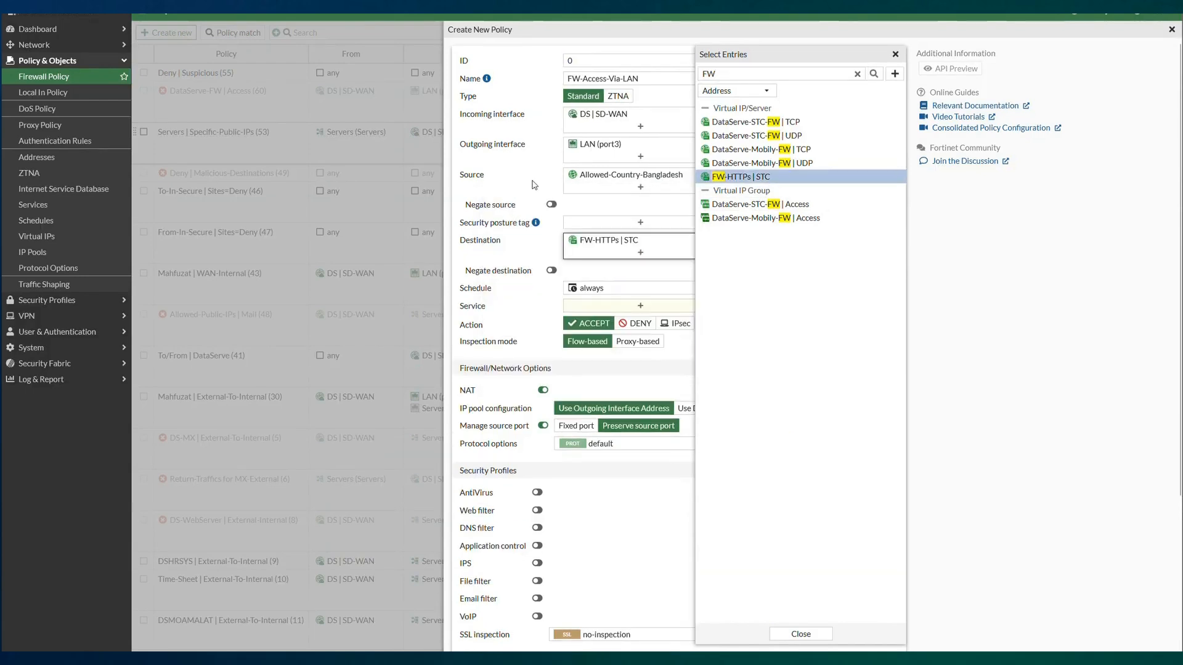
Set the policy's service to FW-HTTPs | TCP-40443.
left_click(650, 308)
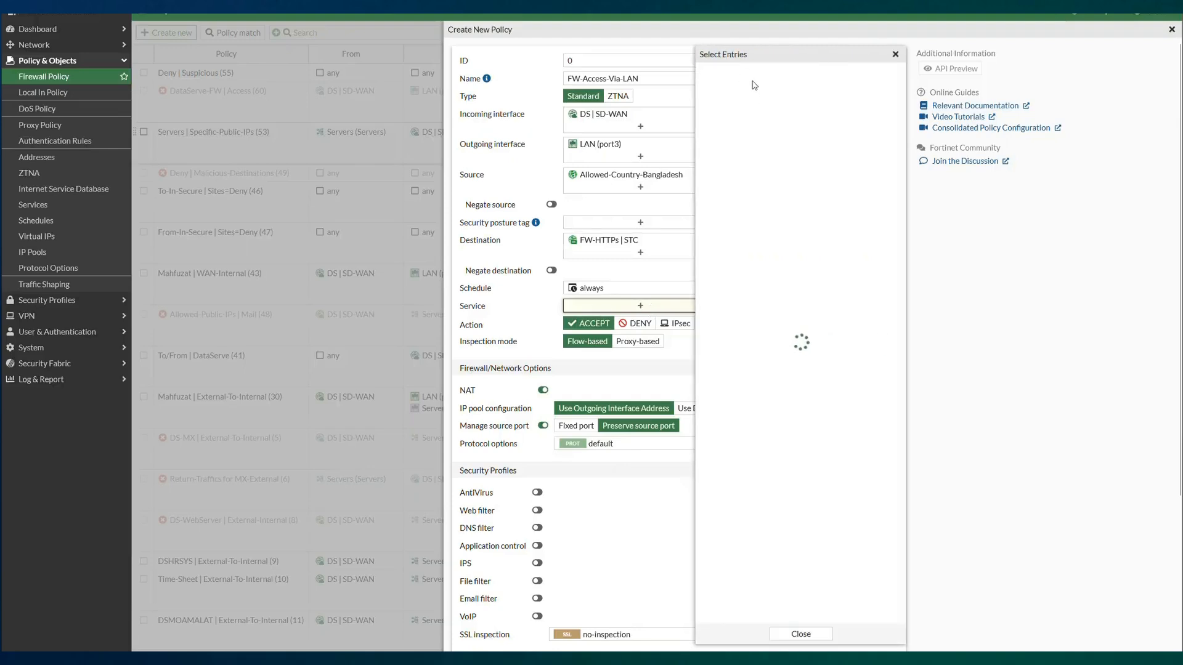
type("fw")
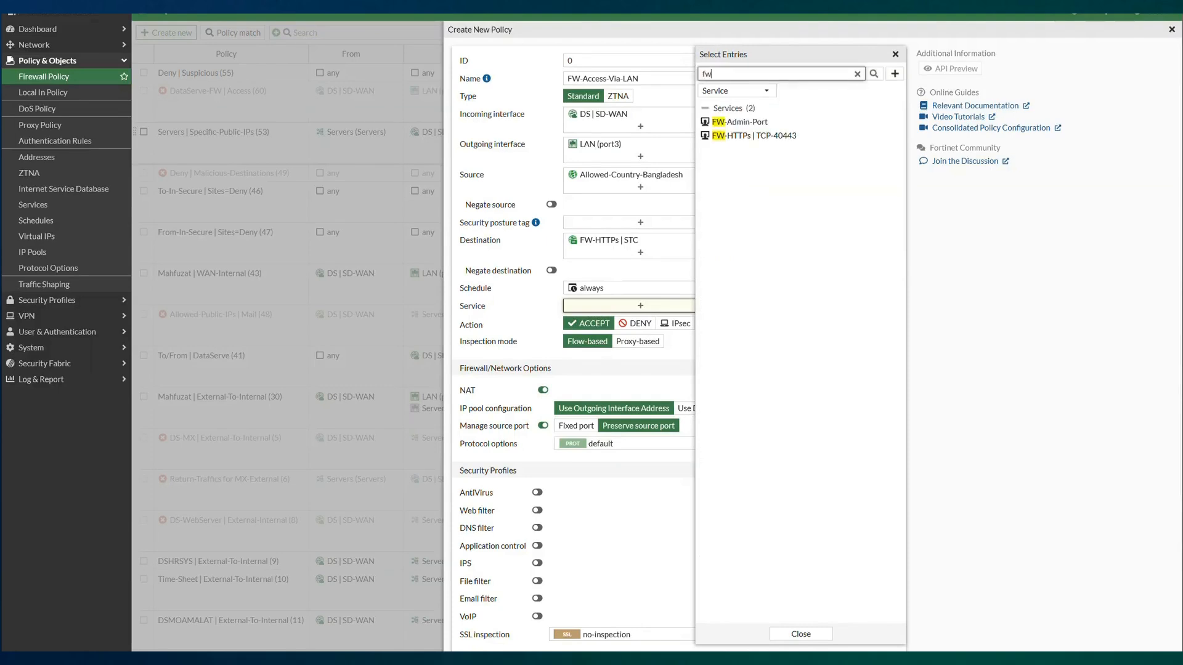
mouse_move(770, 143)
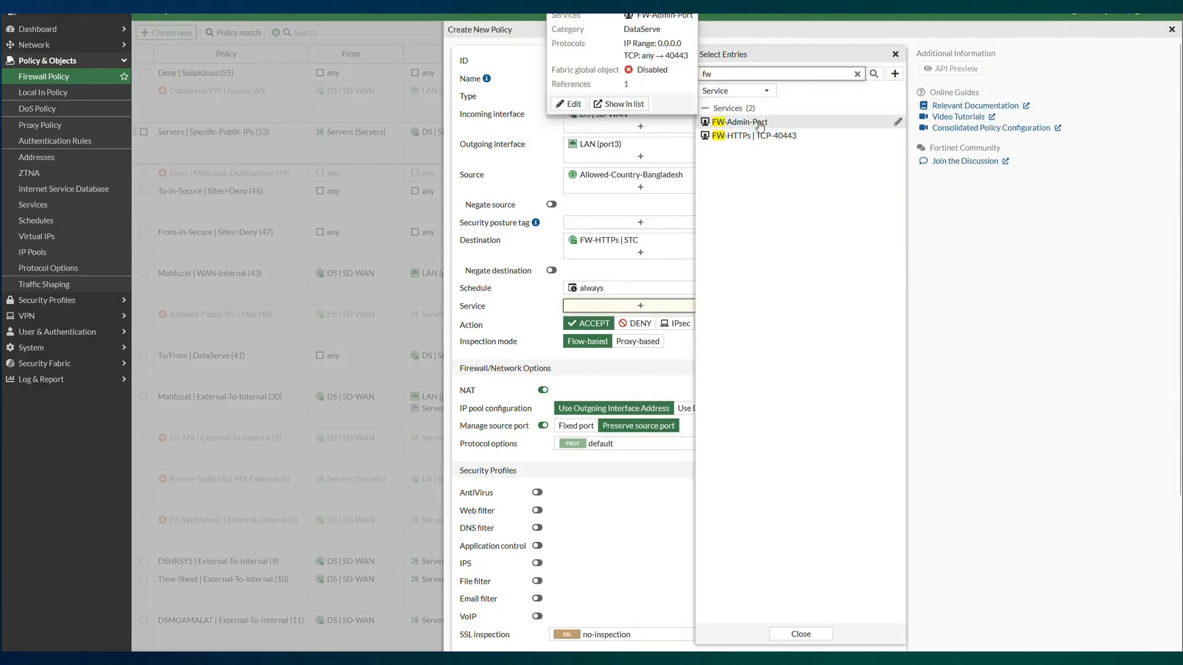
left_click(762, 136)
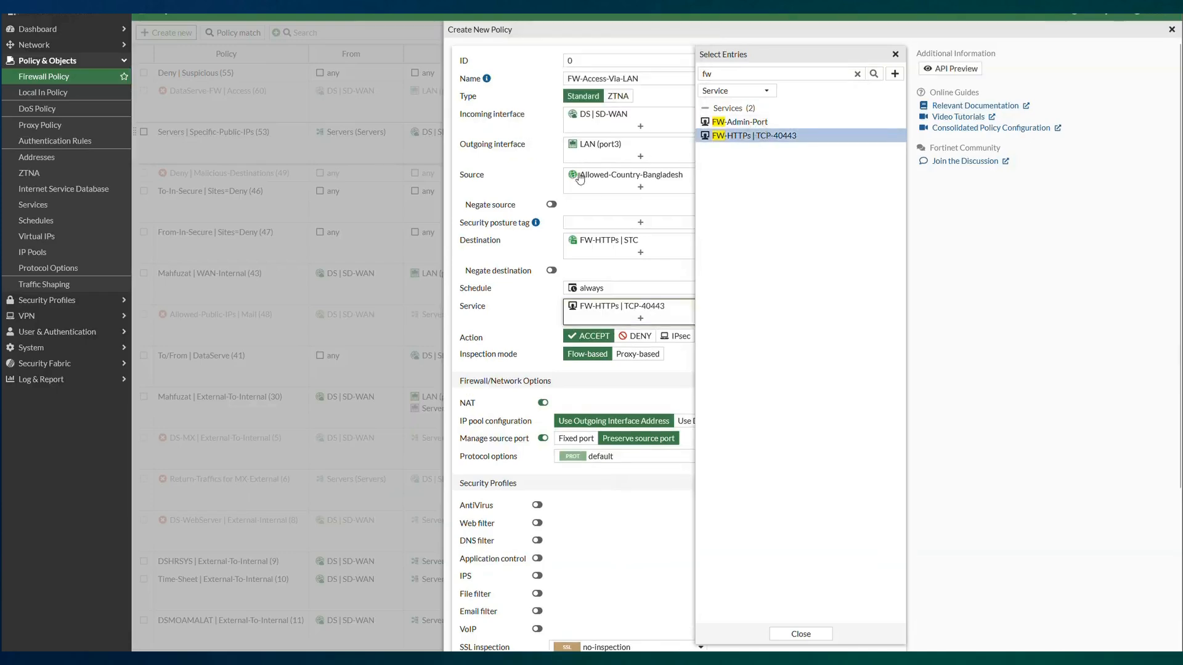
left_click(526, 169)
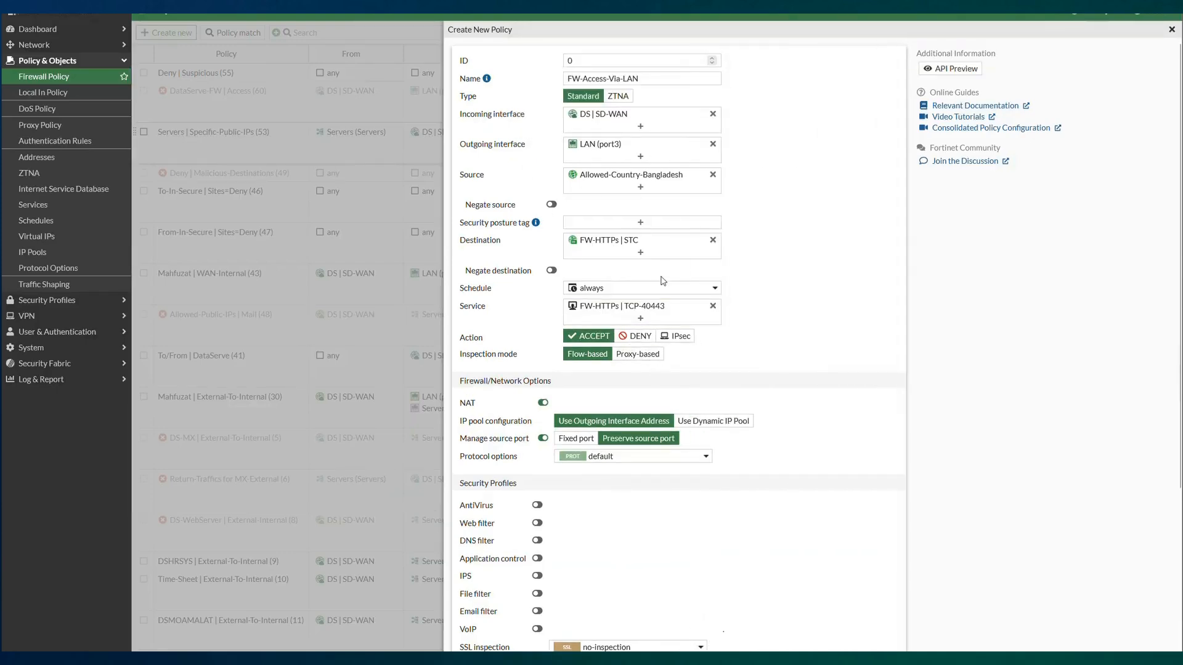
Make the policy's inspection mode Proxy-based, enable AntiVirus and IPS, and choose DS-SSL for SSL inspection.
left_click(638, 353)
scroll(644, 376, "down", 3)
left_click(554, 353)
left_click(555, 440)
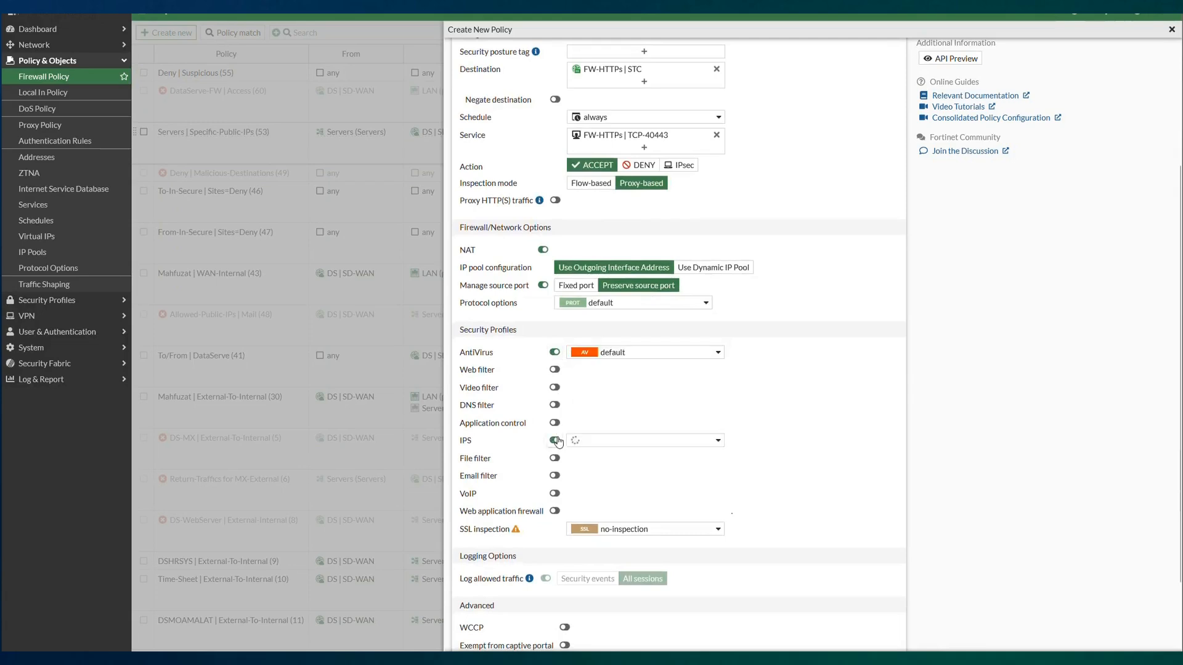
left_click(636, 530)
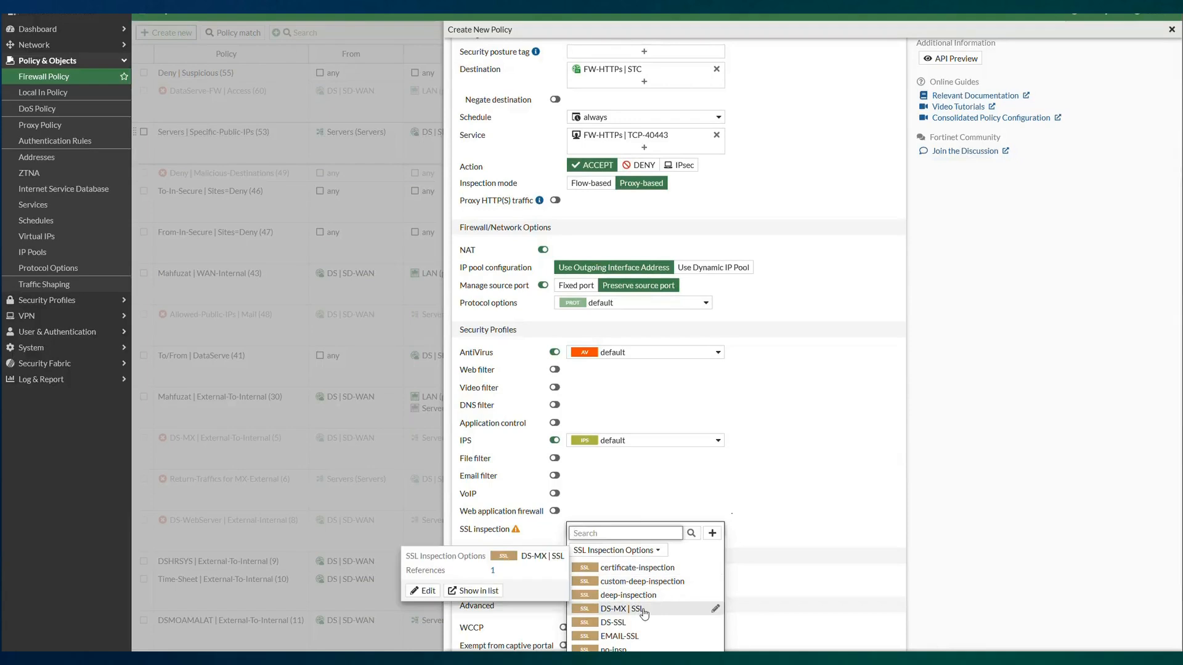
left_click(641, 623)
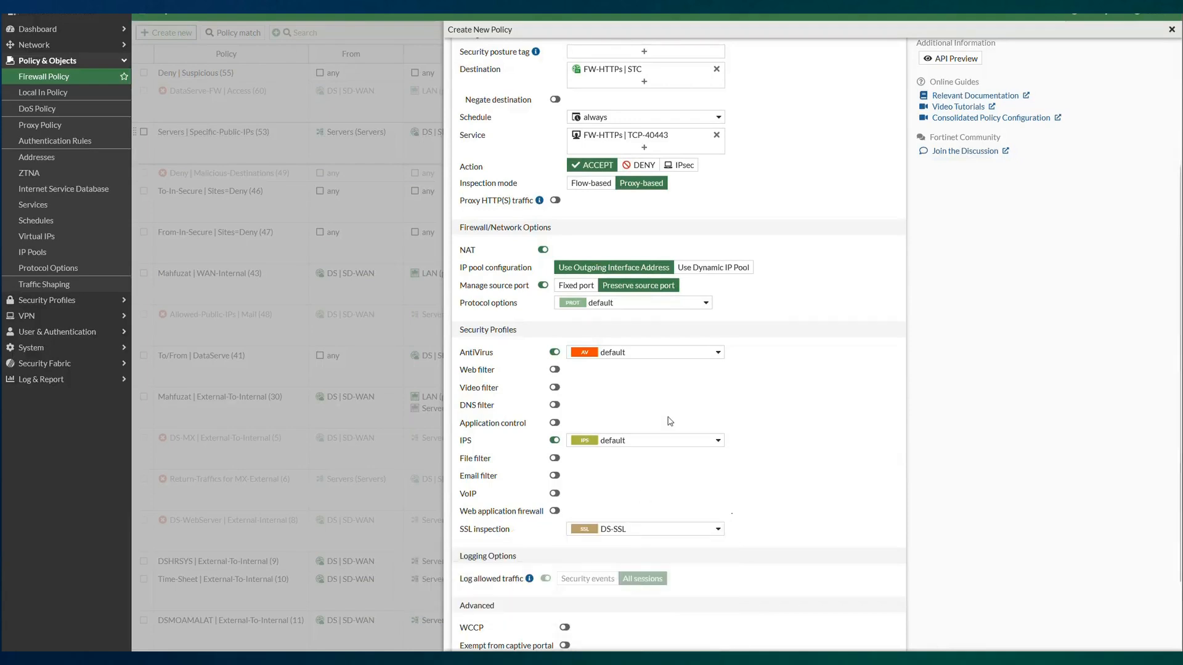
Assign the DS | AV AntiVirus profile and the high_security IPS sensor to the policy.
left_click(669, 357)
left_click(626, 419)
left_click(656, 439)
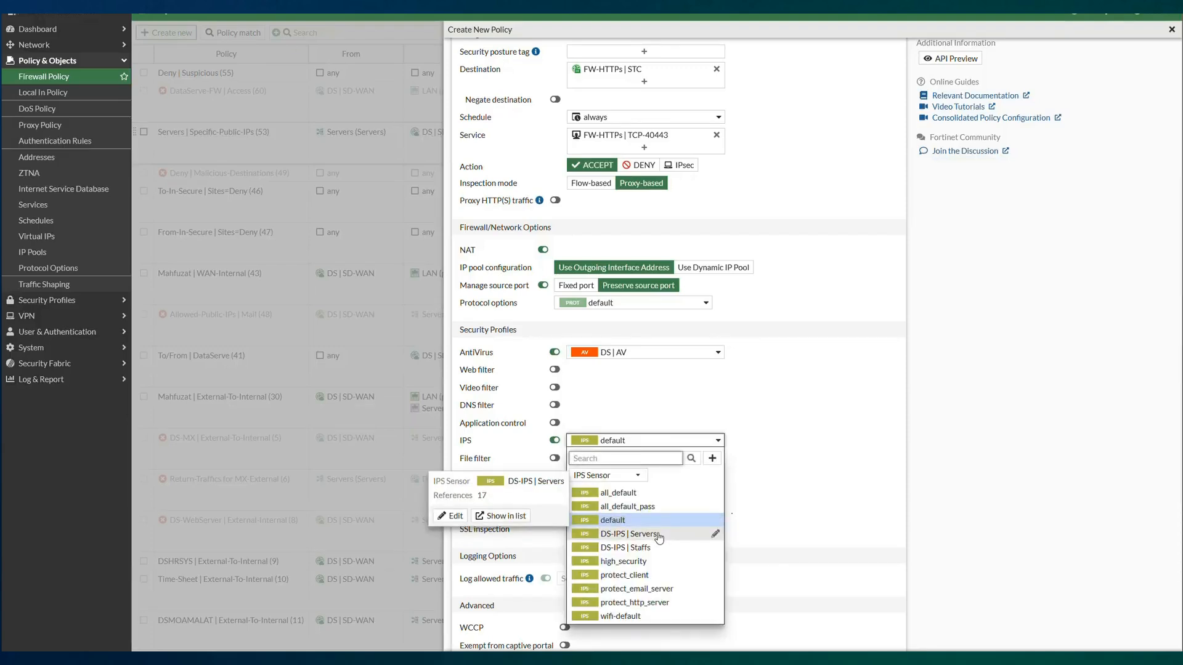
left_click(653, 561)
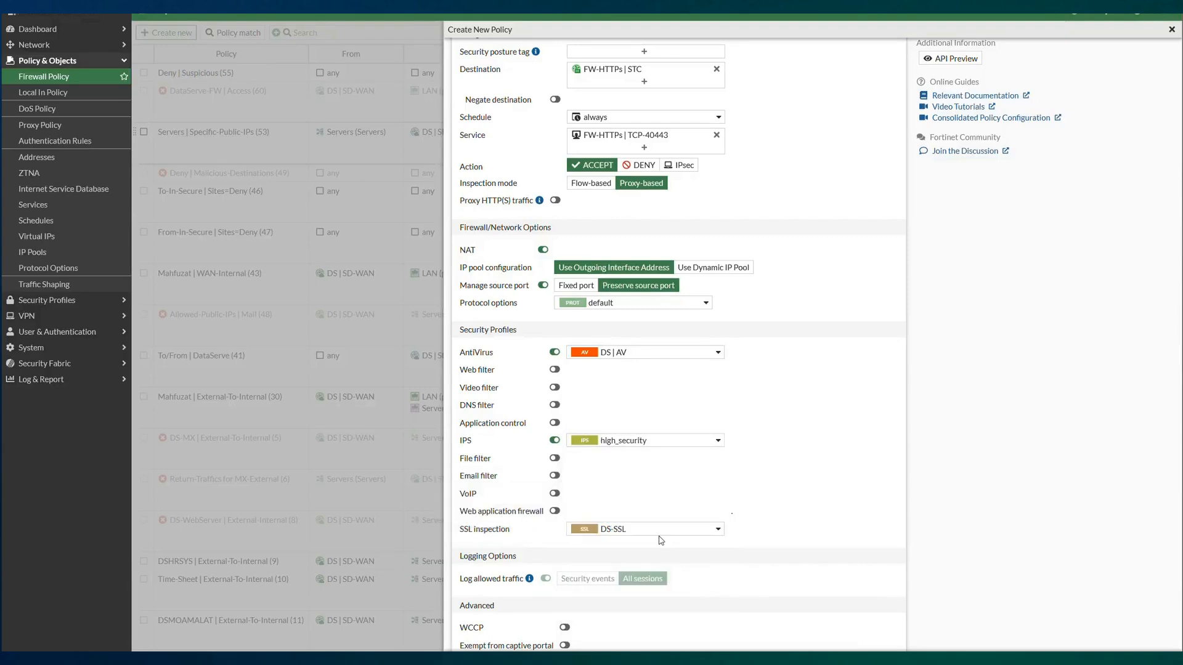
Review the new policy's interfaces, source, destination, service and security profiles, and save the policy.
scroll(784, 441, "up", 3)
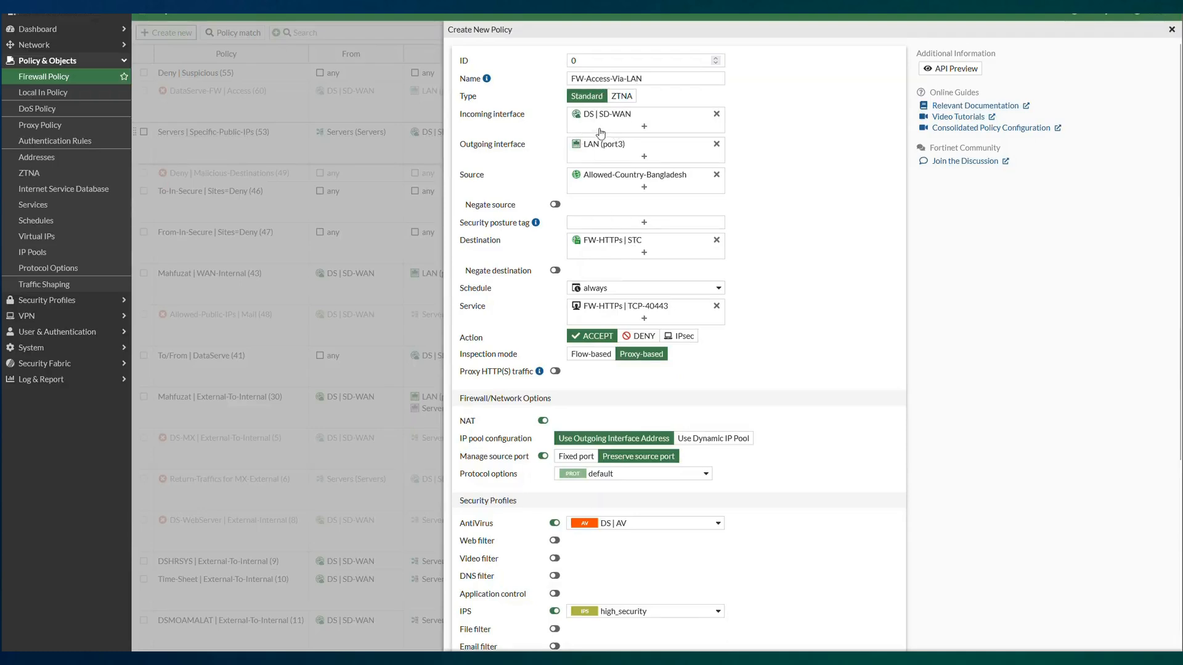
mouse_move(619, 125)
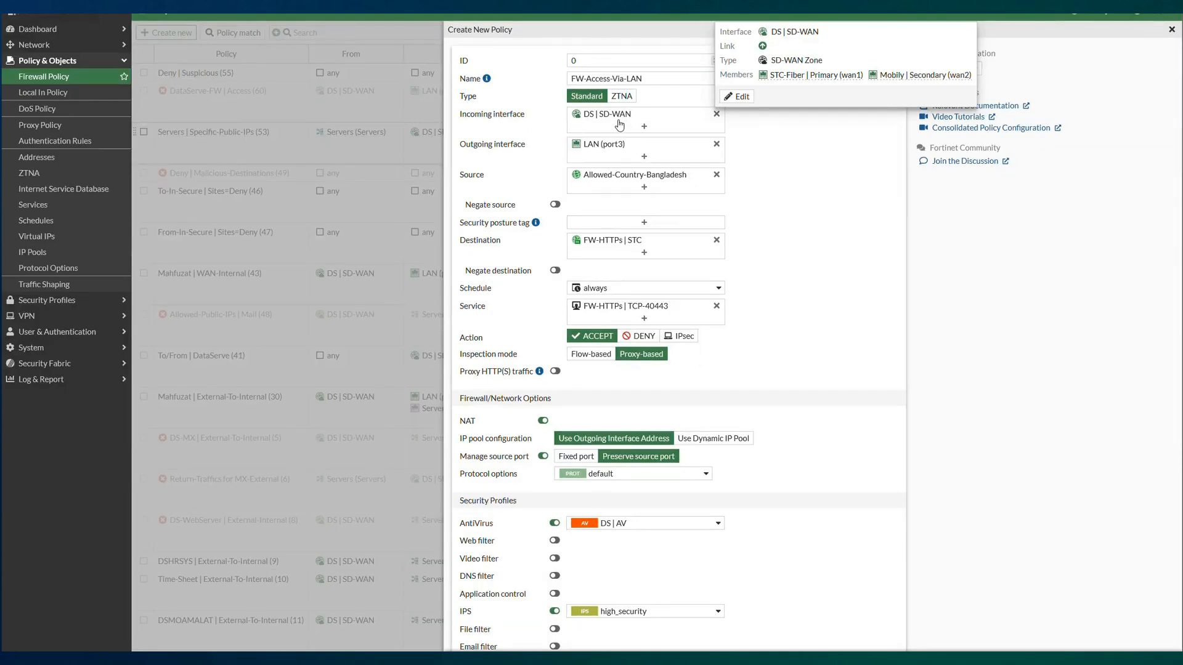
mouse_move(793, 72)
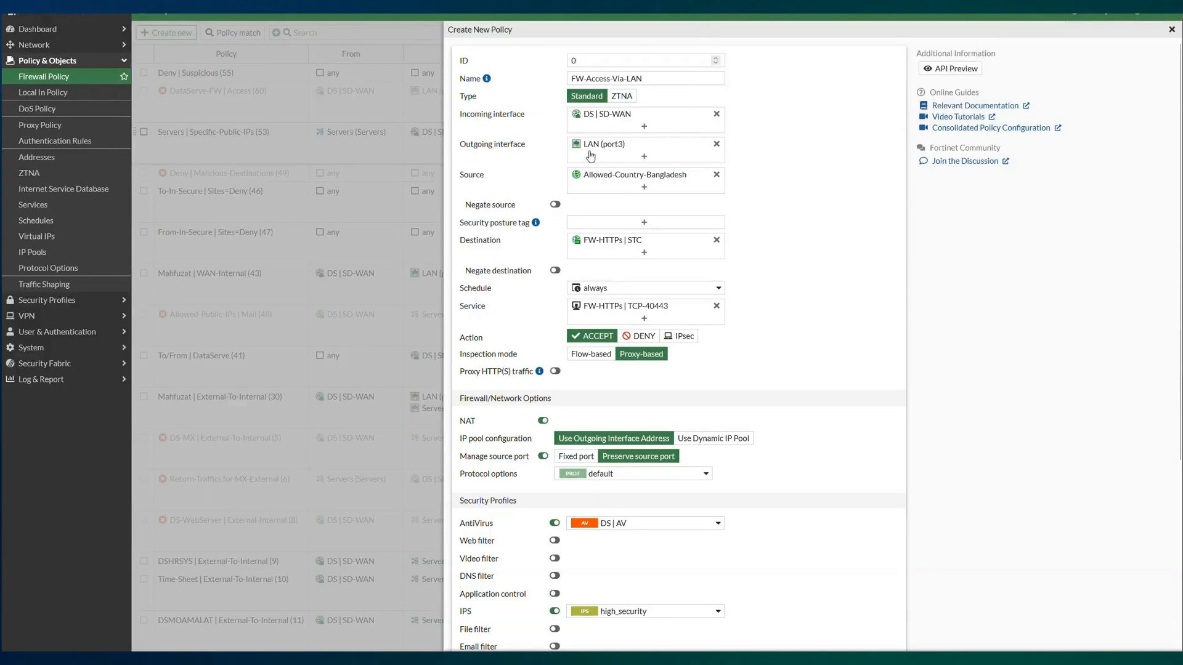
mouse_move(600, 150)
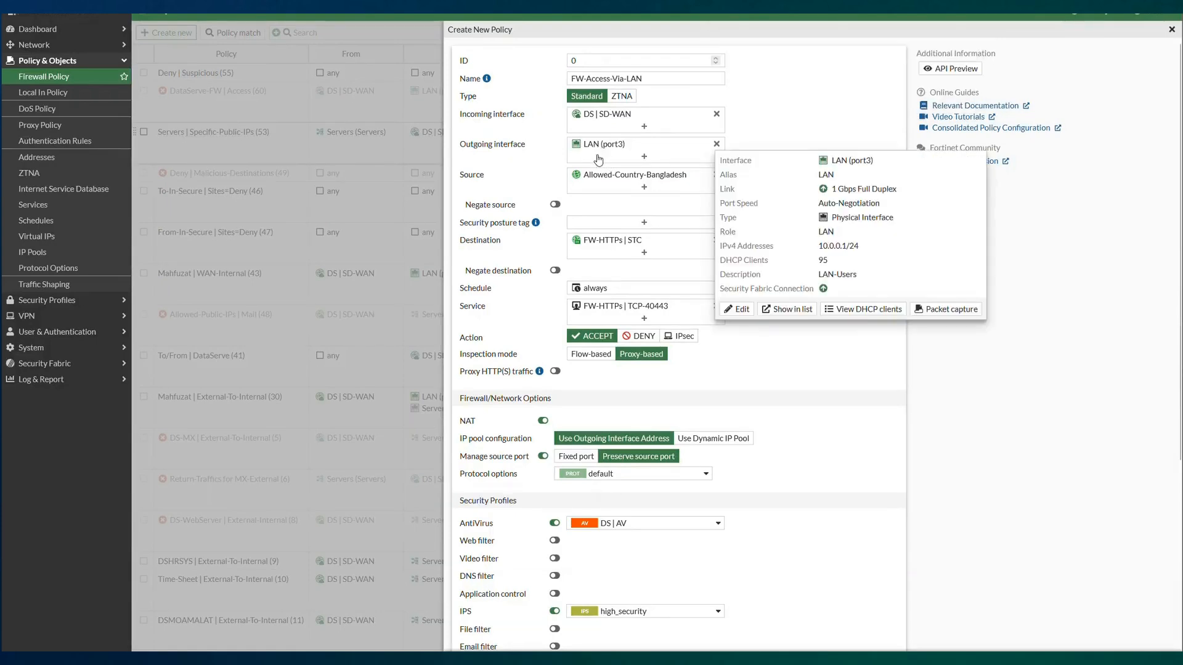
mouse_move(607, 179)
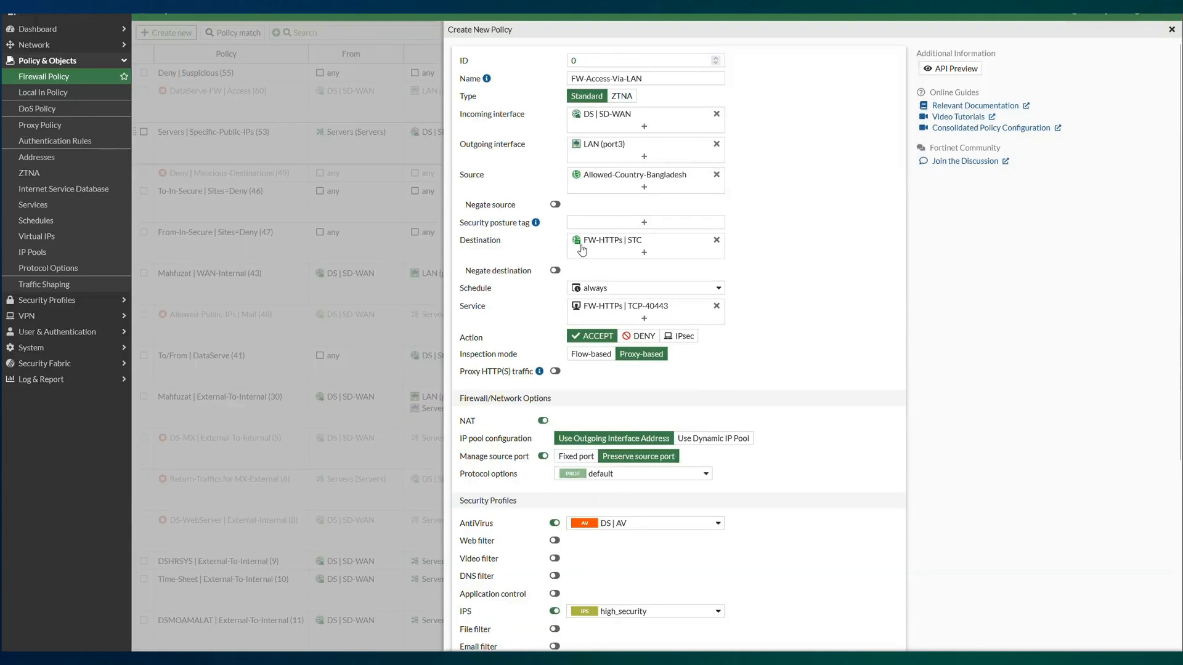
mouse_move(622, 247)
scroll(640, 252, "down", 2)
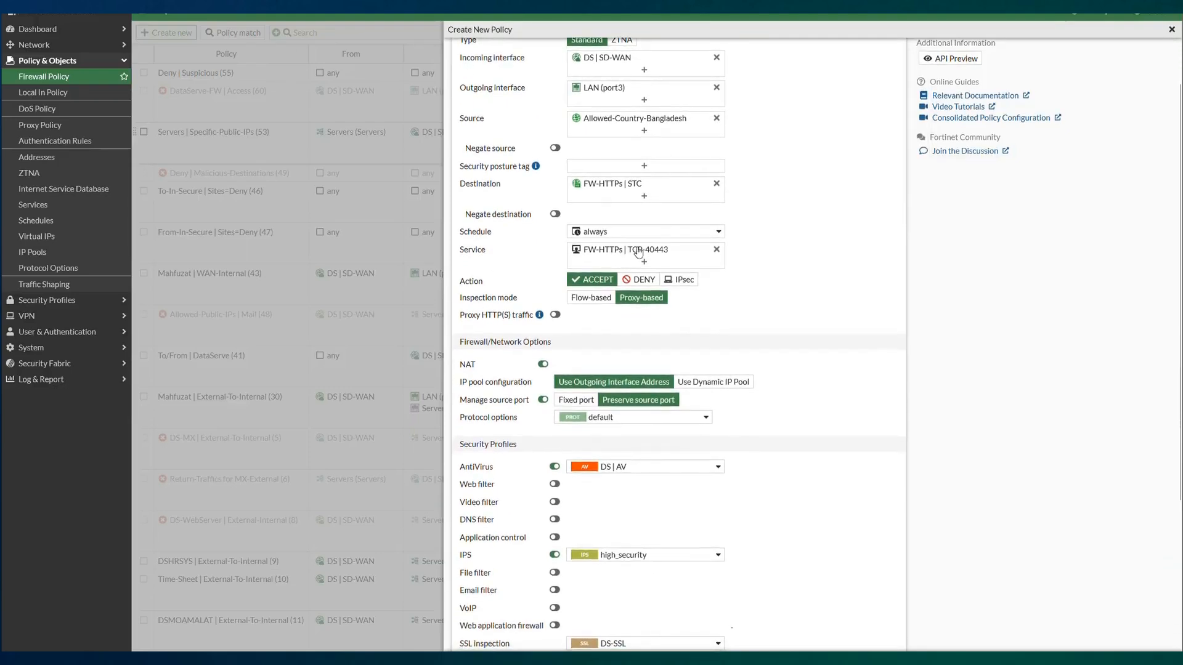
scroll(662, 247, "down", 3)
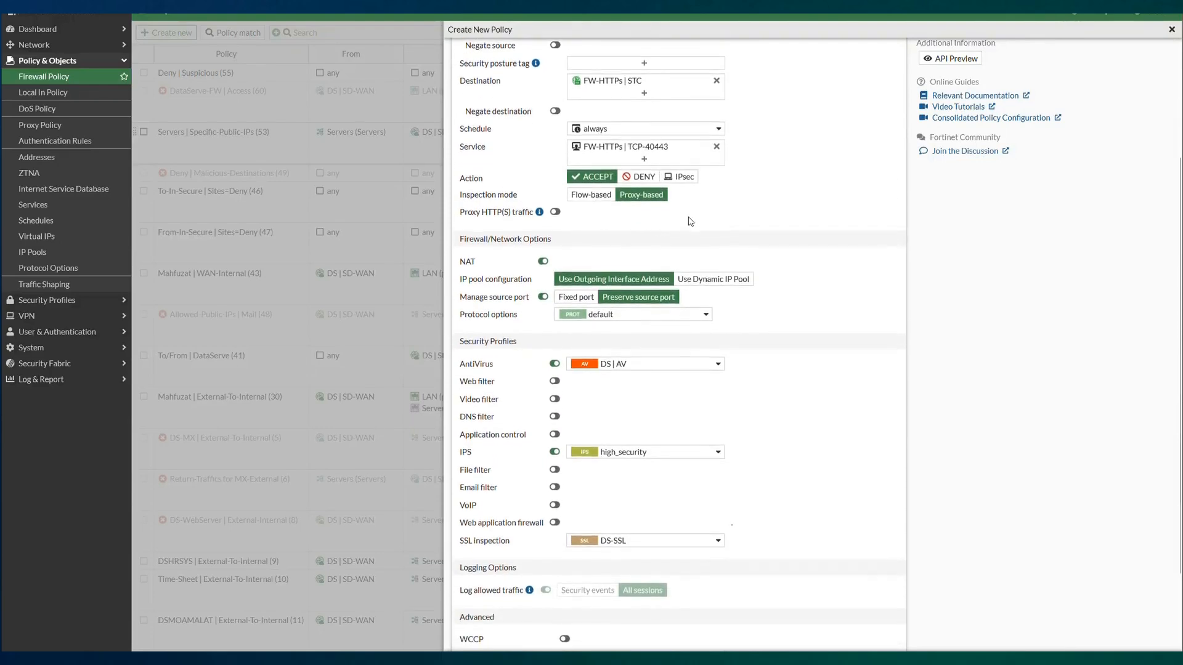
scroll(683, 228, "down", 3)
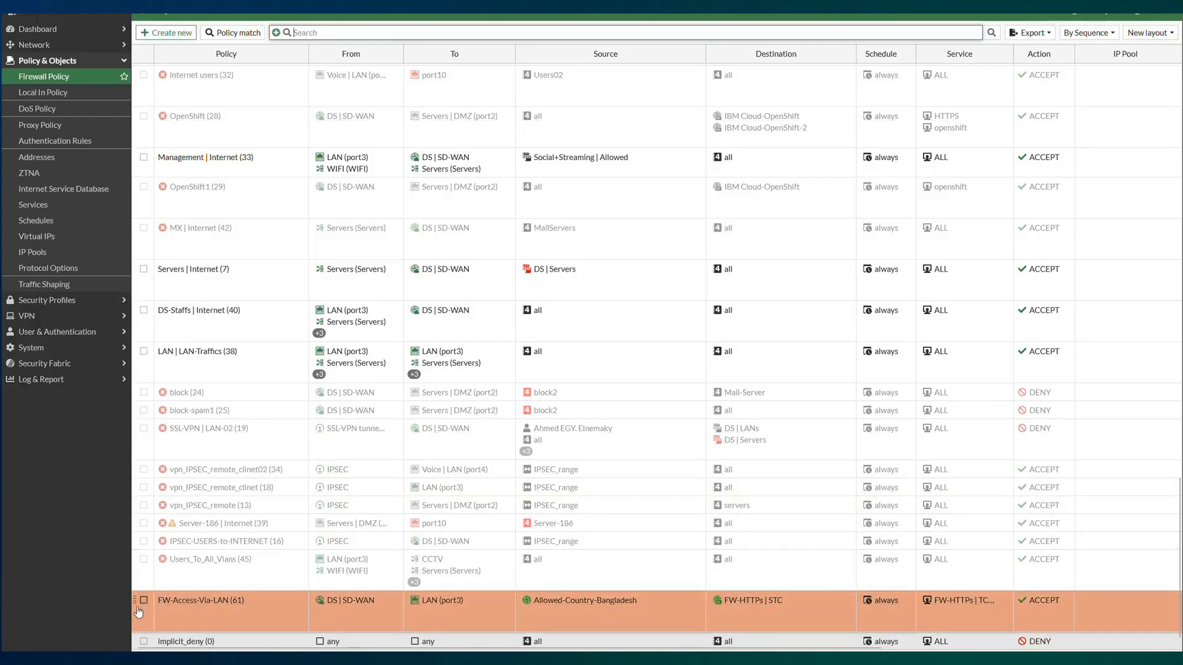
Try to move the FW-Access-Via-LAN policy from the end of the policy list to near its beginning.
left_click_drag(136, 600, 169, 101)
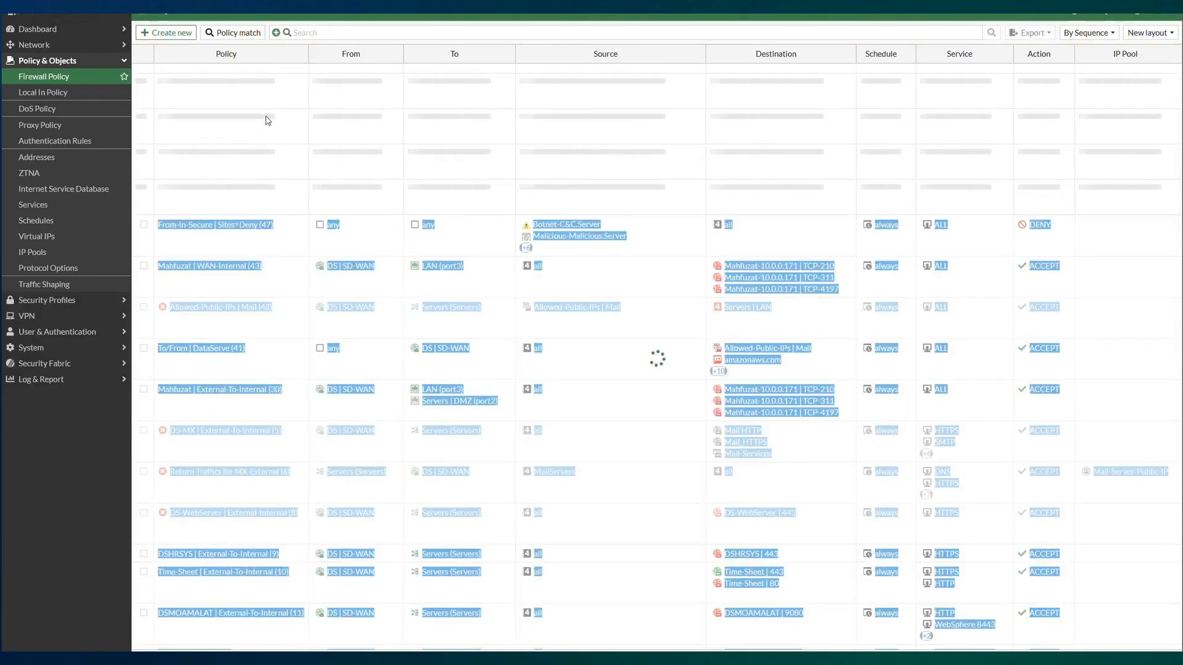
scroll(241, 202, "up", 1)
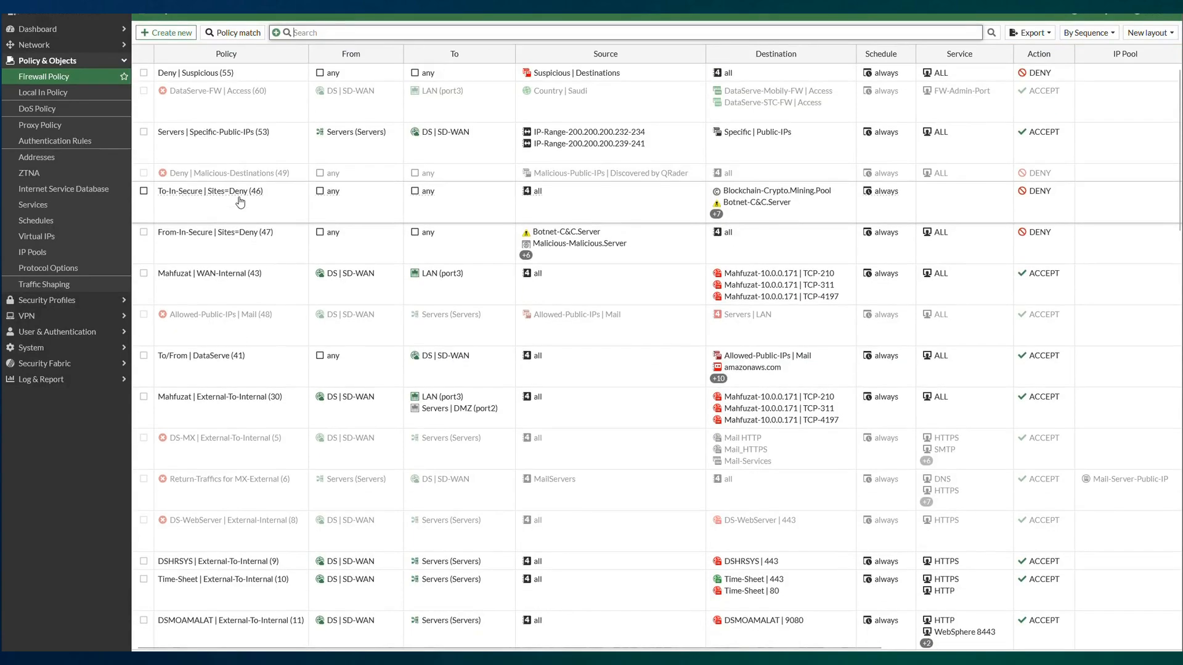
scroll(240, 202, "down", 10)
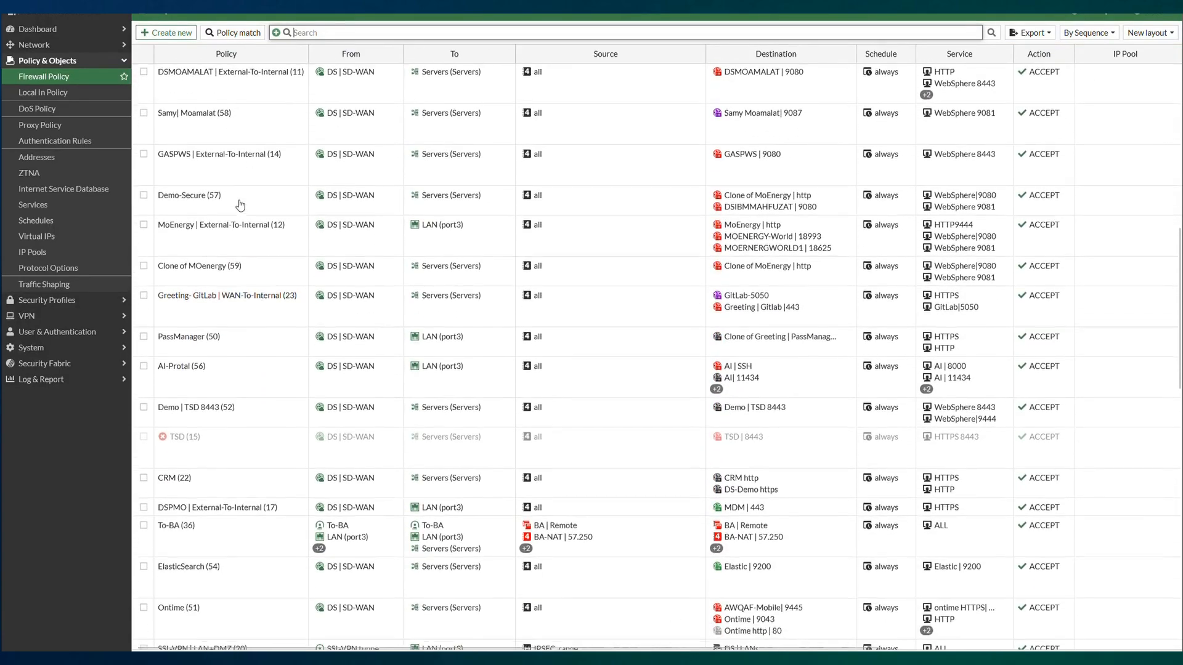
scroll(263, 338, "down", 10)
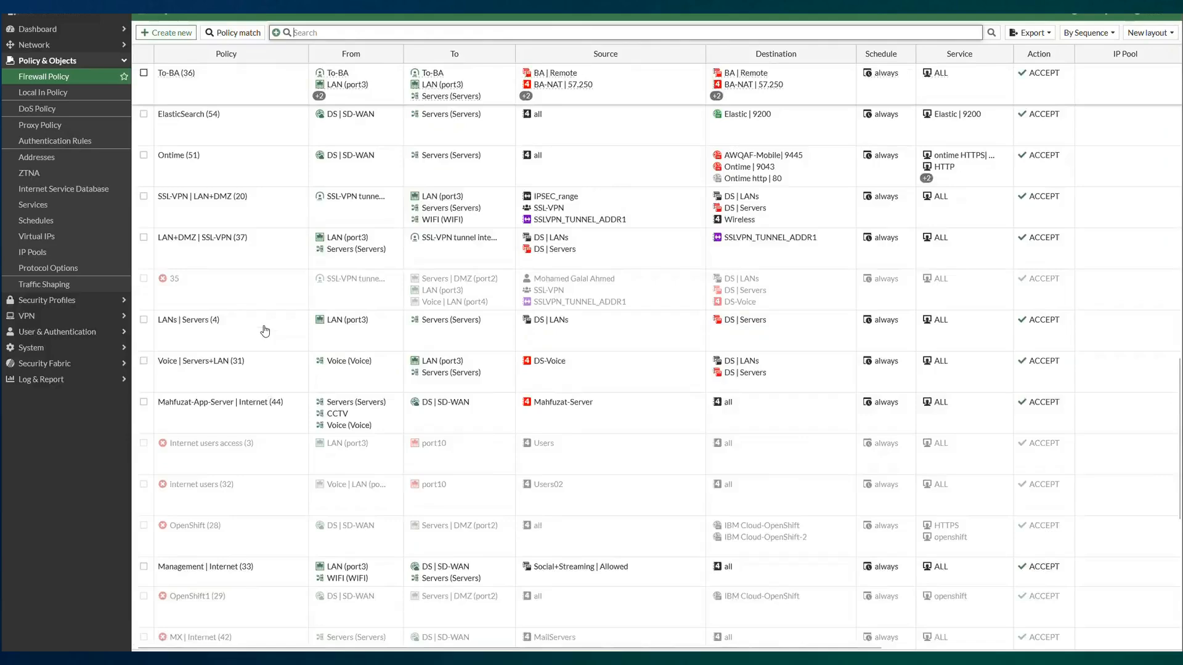
scroll(265, 331, "down", 10)
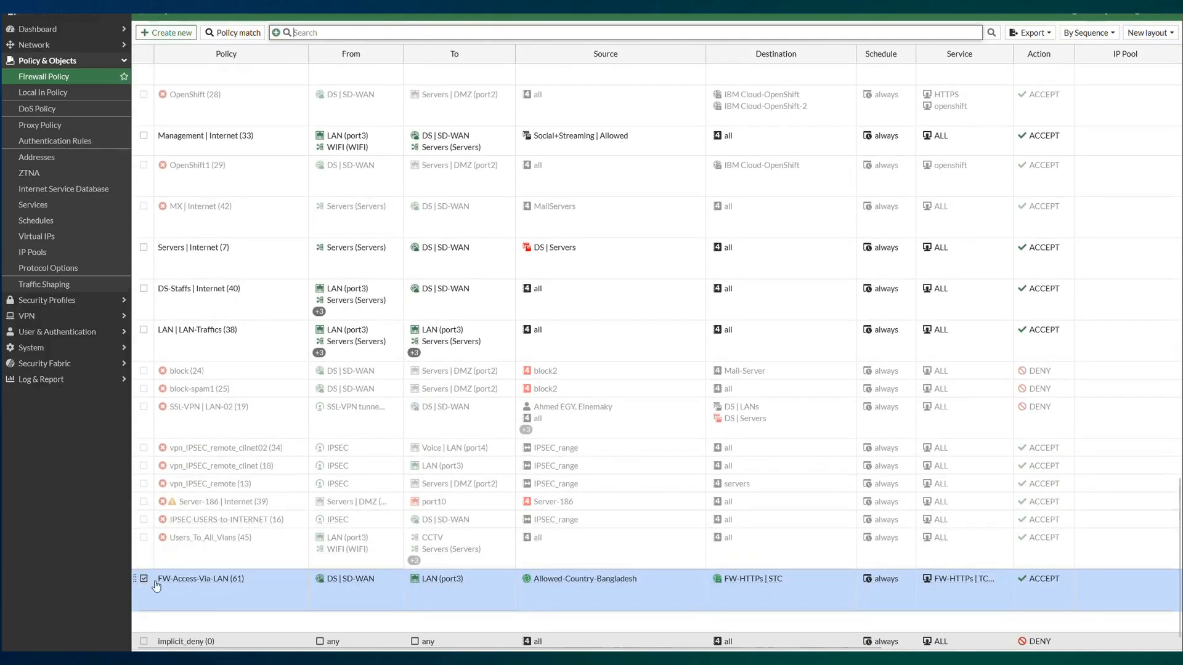
Check the Deny | Suspicious policy as the move target and add the ID column to the policy list.
right_click(223, 596)
scroll(355, 179, "up", 8)
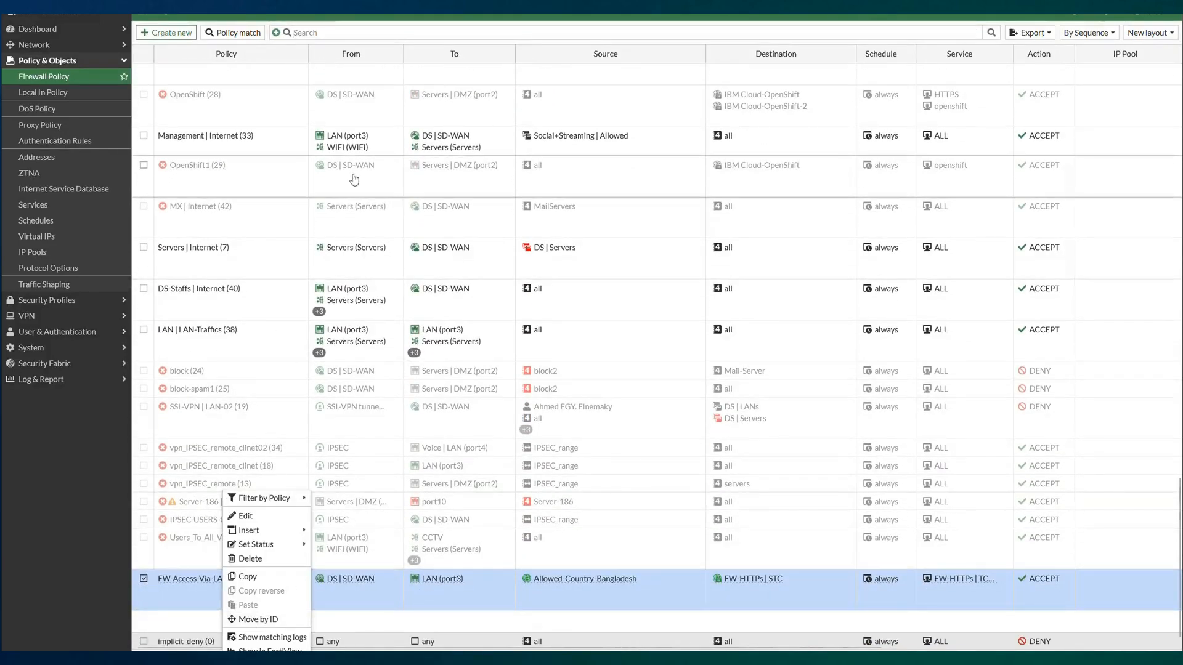
scroll(354, 179, "up", 14)
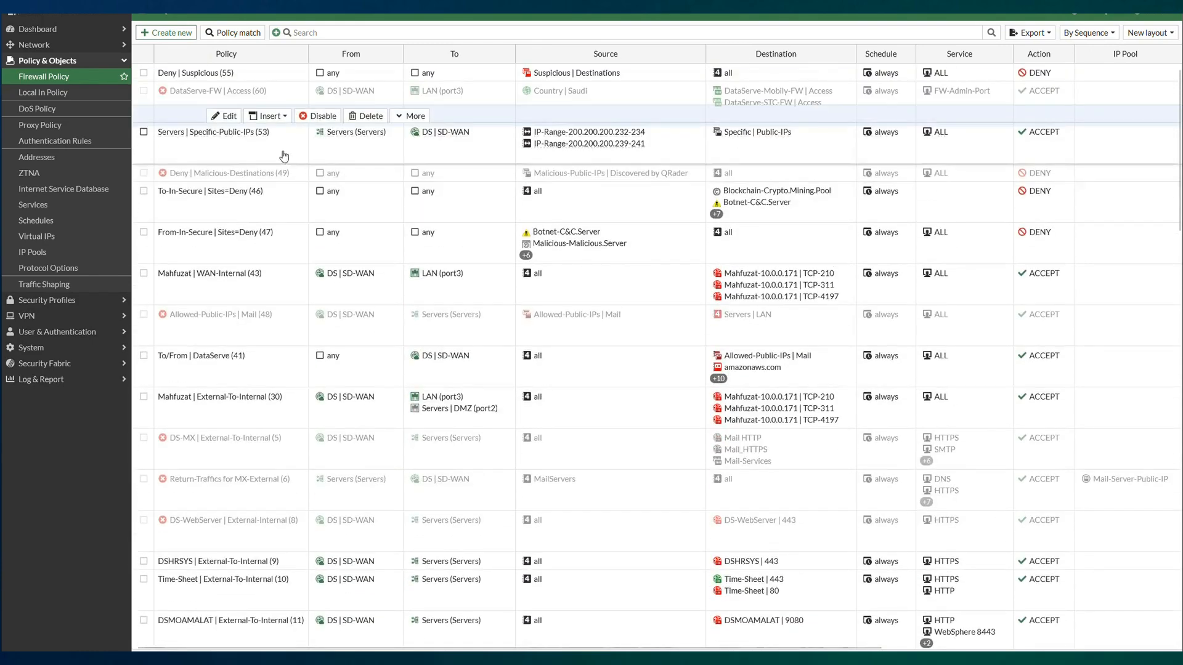
left_click(264, 74)
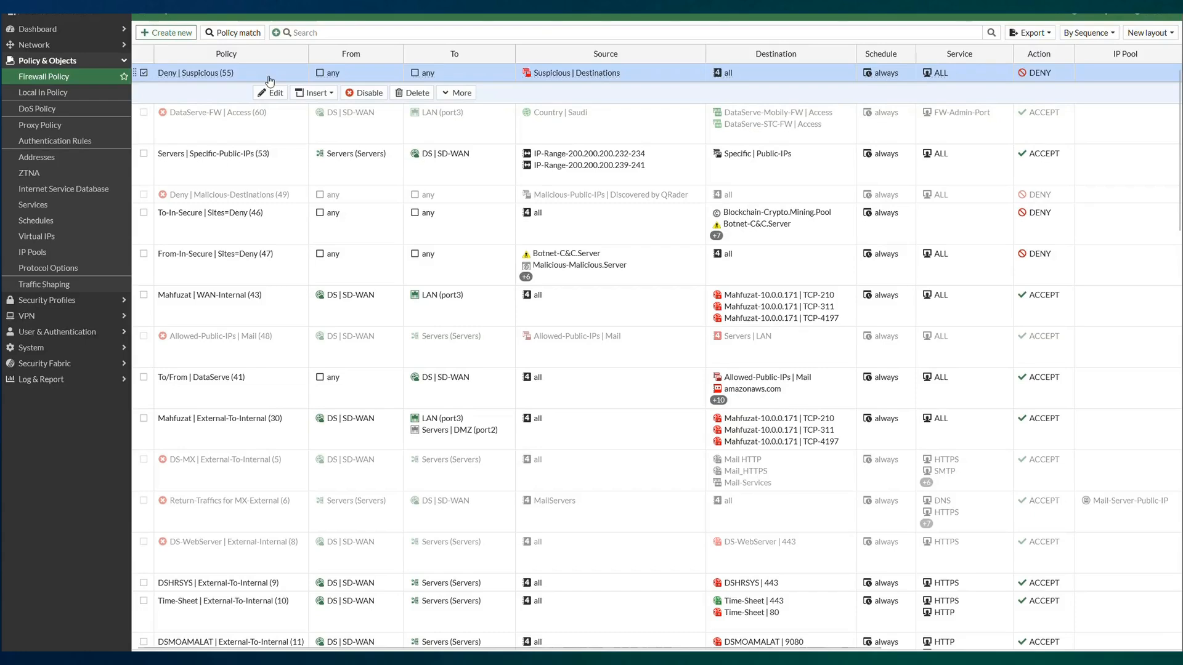
left_click(161, 55)
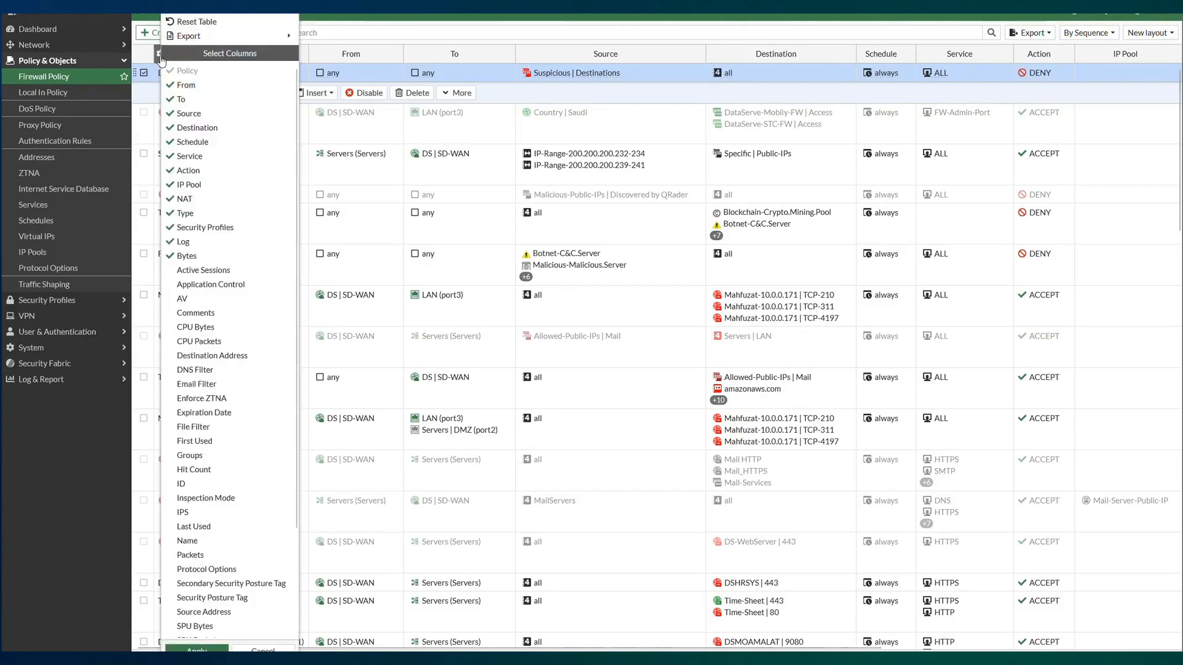
left_click(181, 483)
left_click(197, 649)
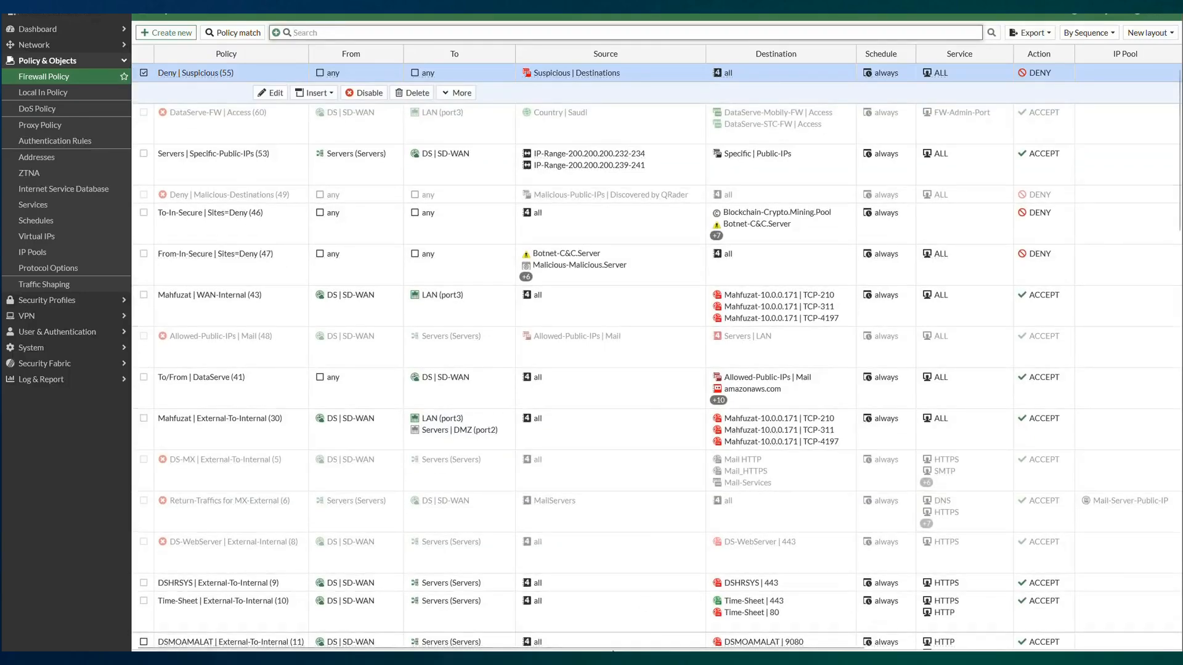
mouse_move(627, 648)
left_mouse_down()
mouse_move(934, 648)
mouse_move(627, 649)
left_mouse_up()
Move the FW-Access-Via-LAN policy by ID above policy 55, Deny | Suspicious, and check its new place in the policy list.
scroll(369, 471, "down", 16)
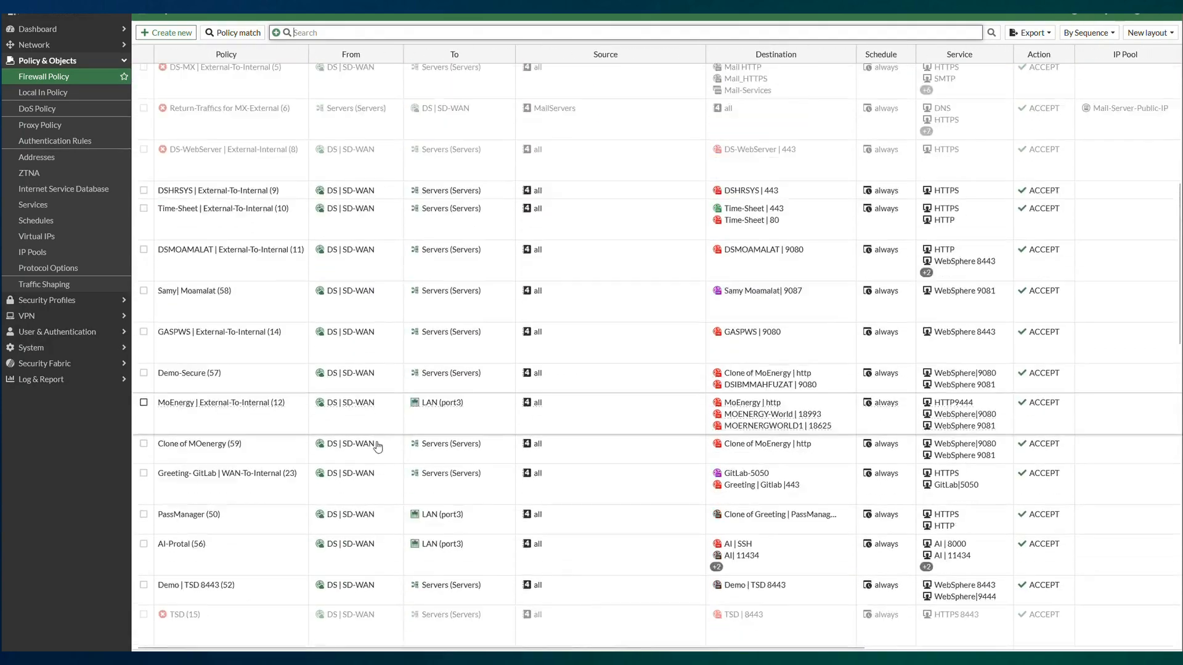
scroll(335, 474, "down", 7)
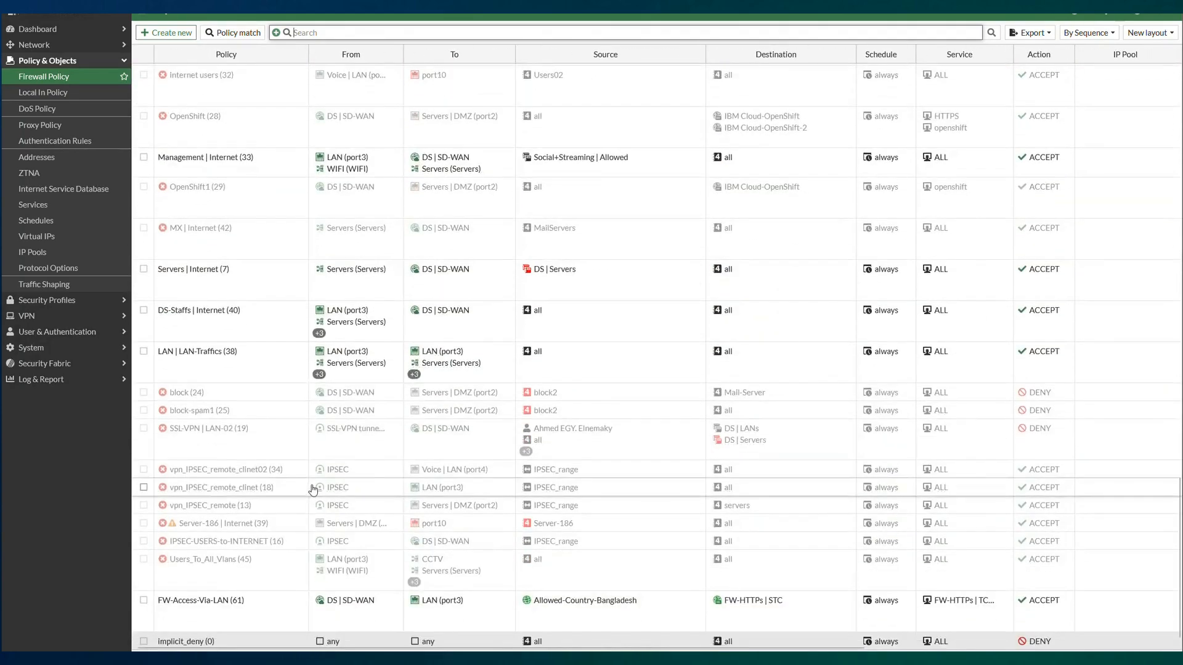
left_click(266, 616)
right_click(266, 618)
left_click(307, 627)
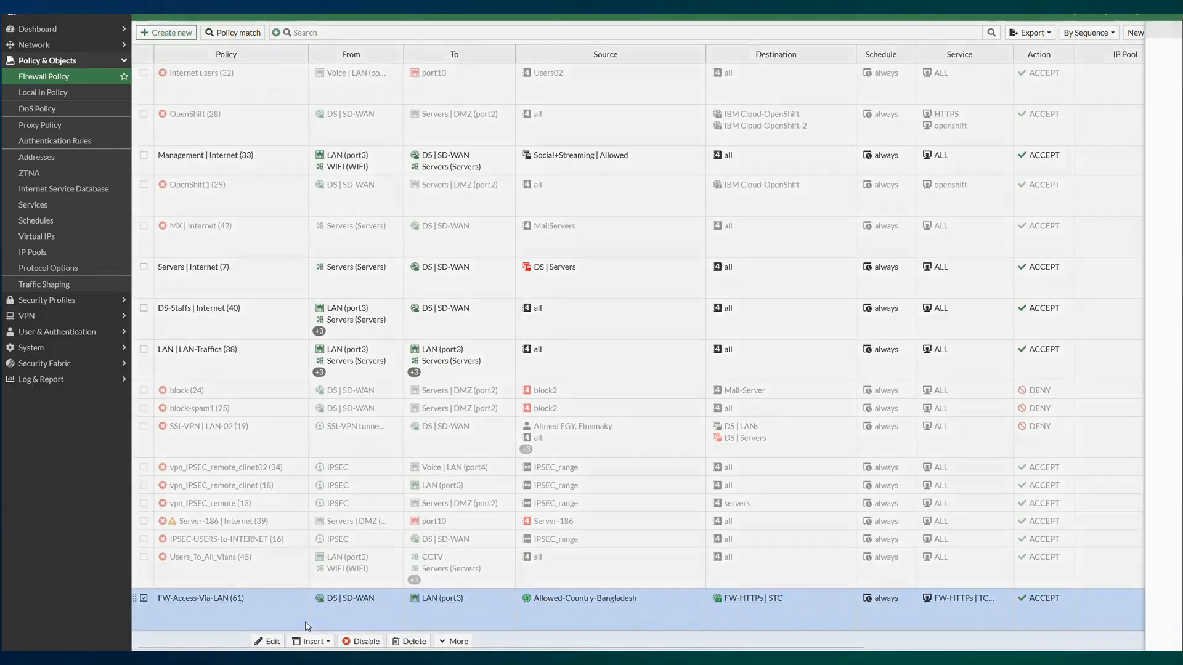
left_click(1007, 80)
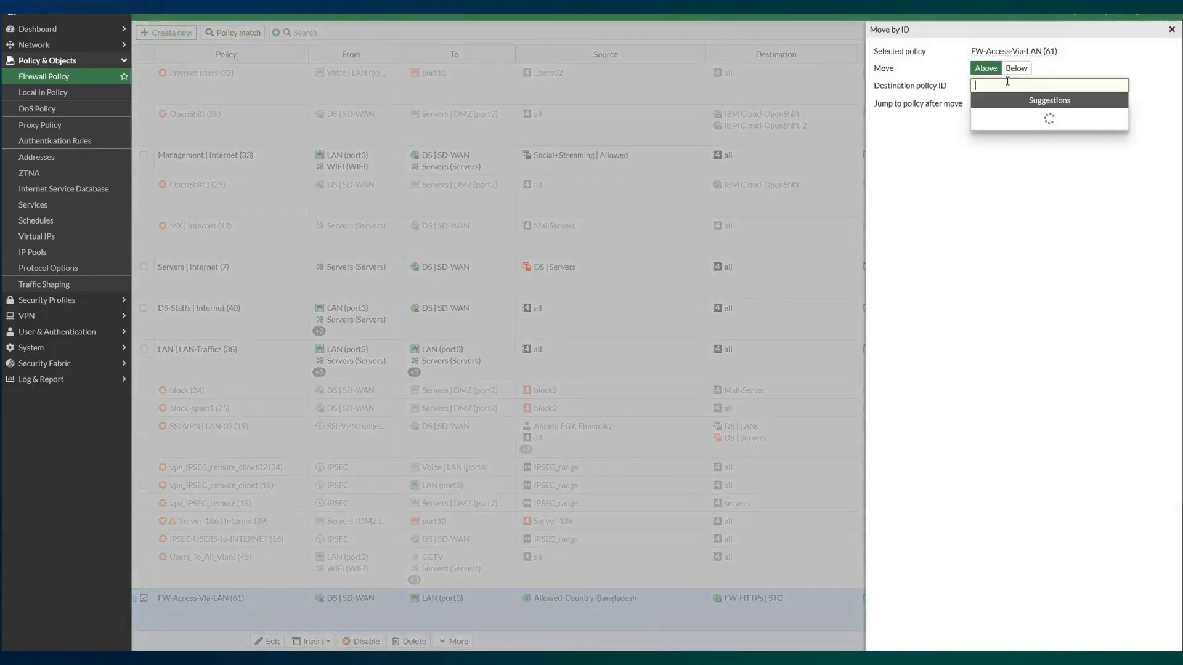
type("55")
mouse_move(1022, 117)
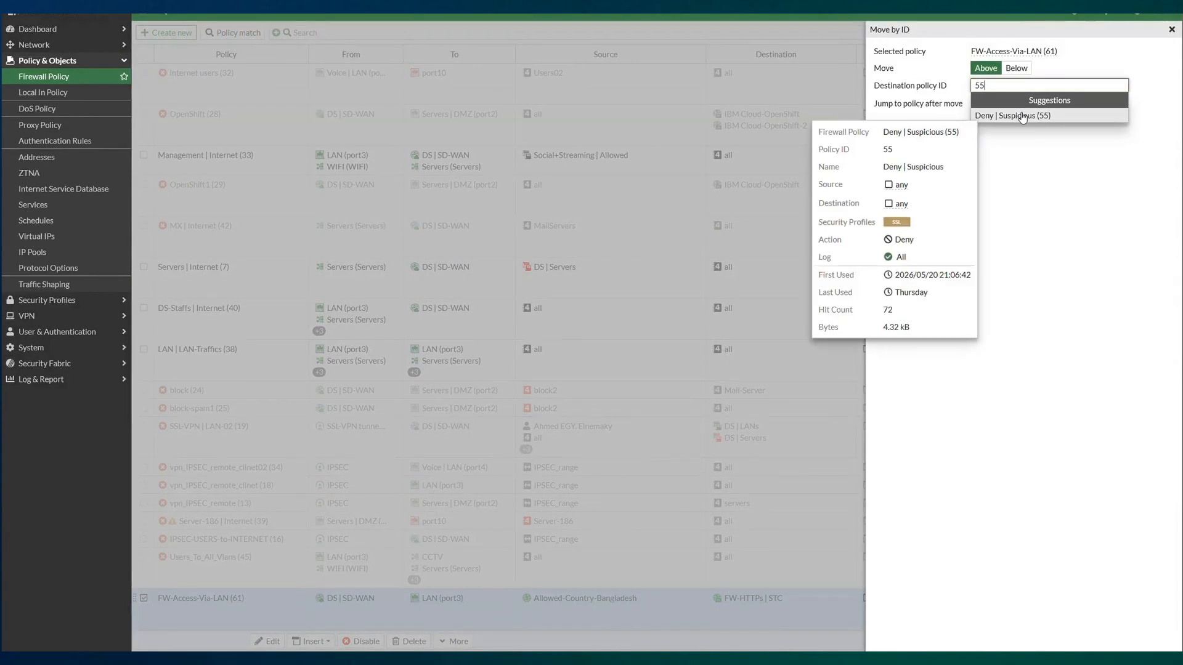
left_click(1022, 116)
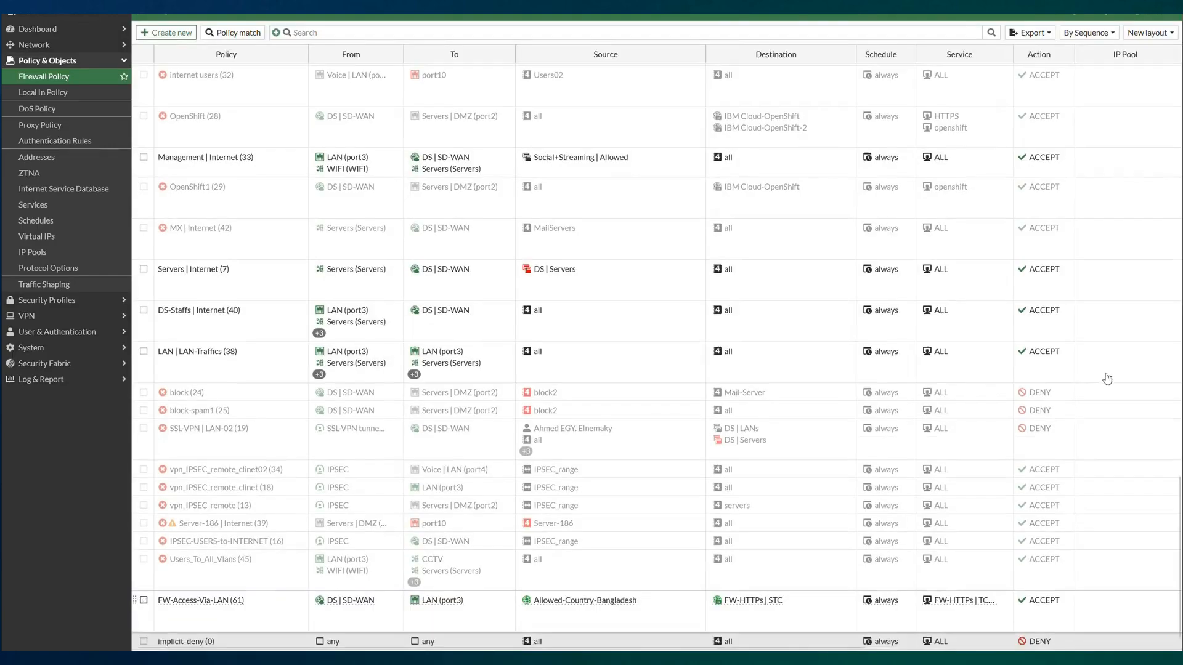
scroll(668, 450, "up", 10)
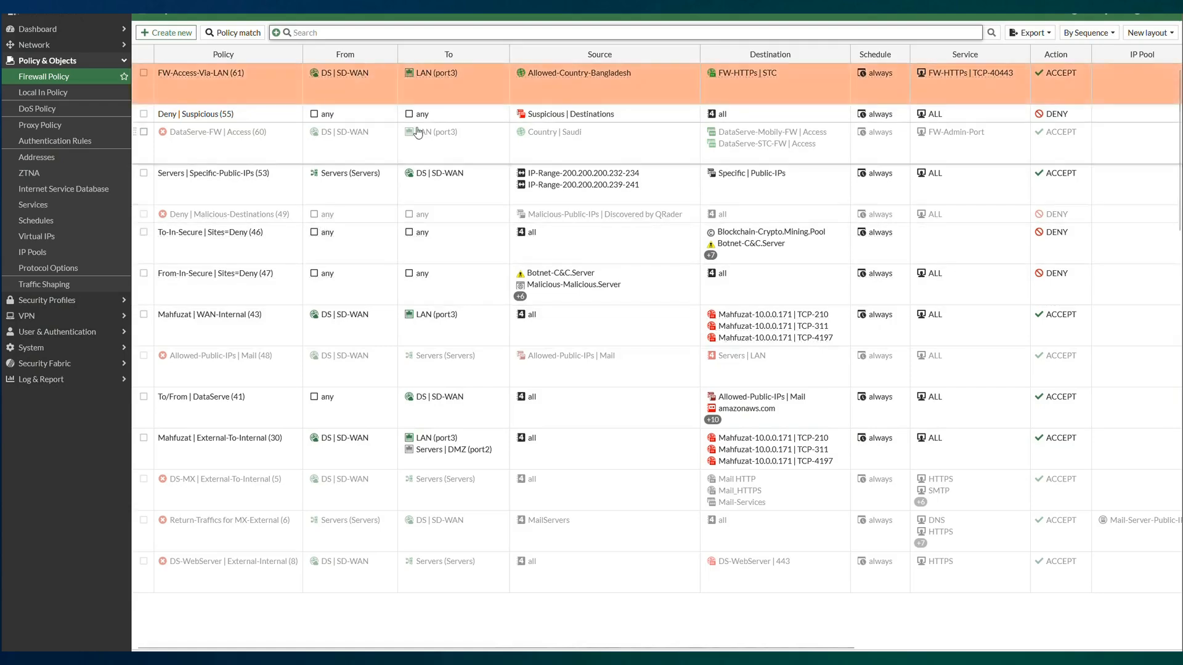
left_click_drag(572, 648, 633, 648)
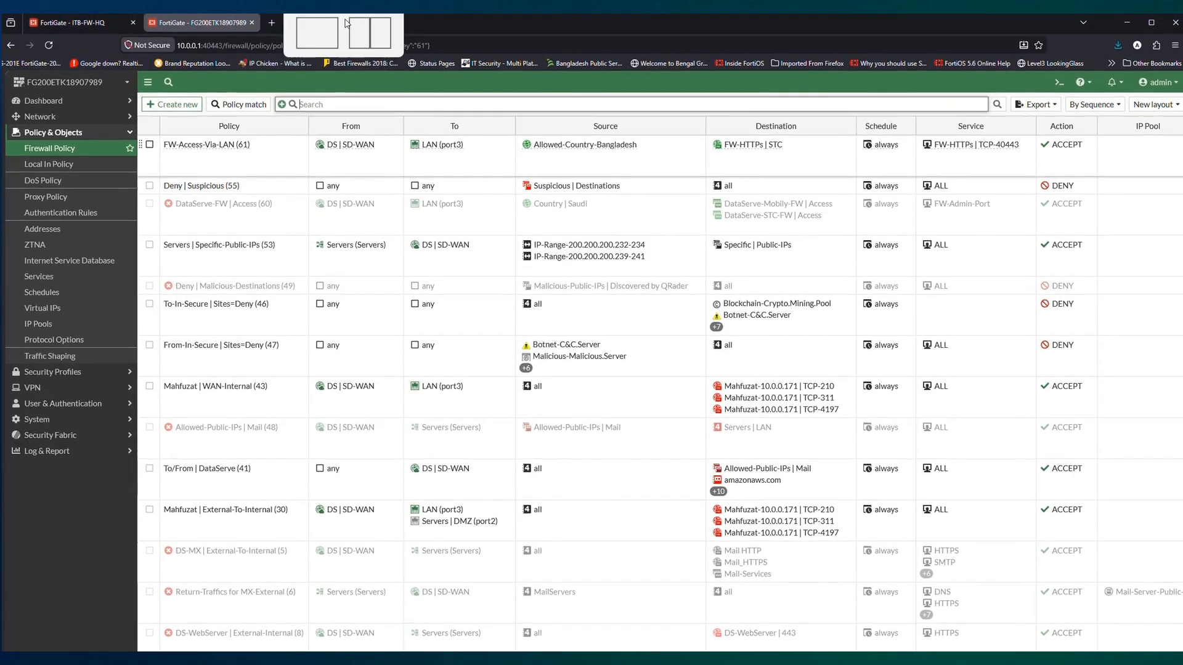
Load the FortiGate's external HTTPS administration address in a new browser tab to test the access.
left_click(270, 28)
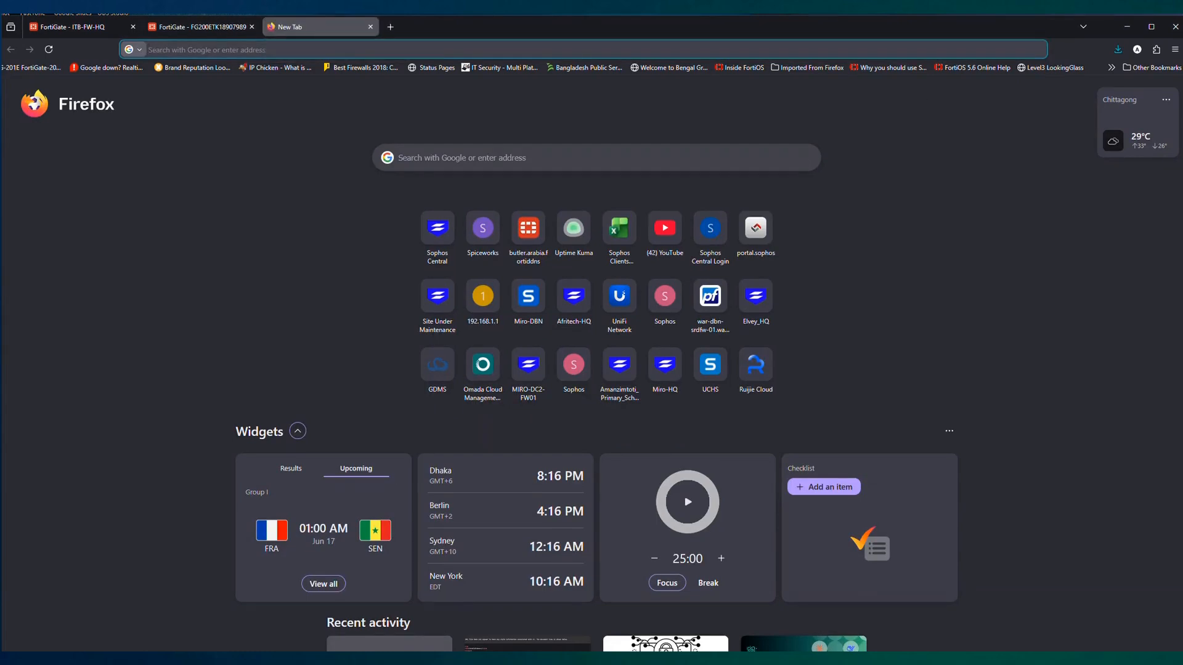
left_click(198, 28)
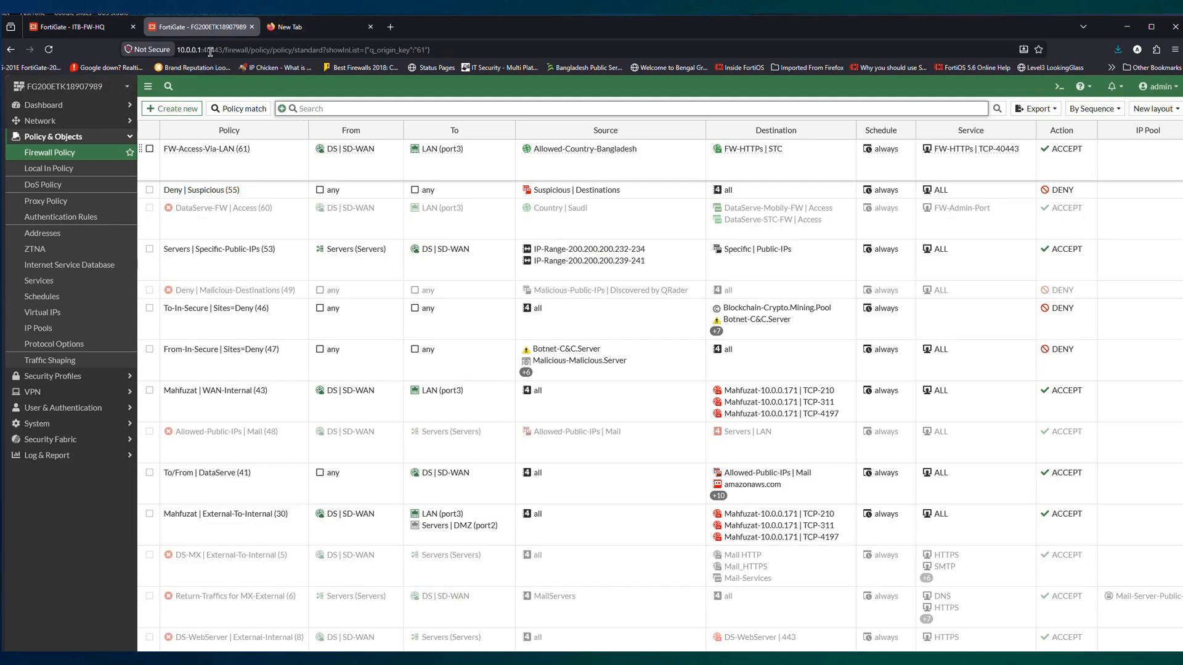
mouse_move(314, 27)
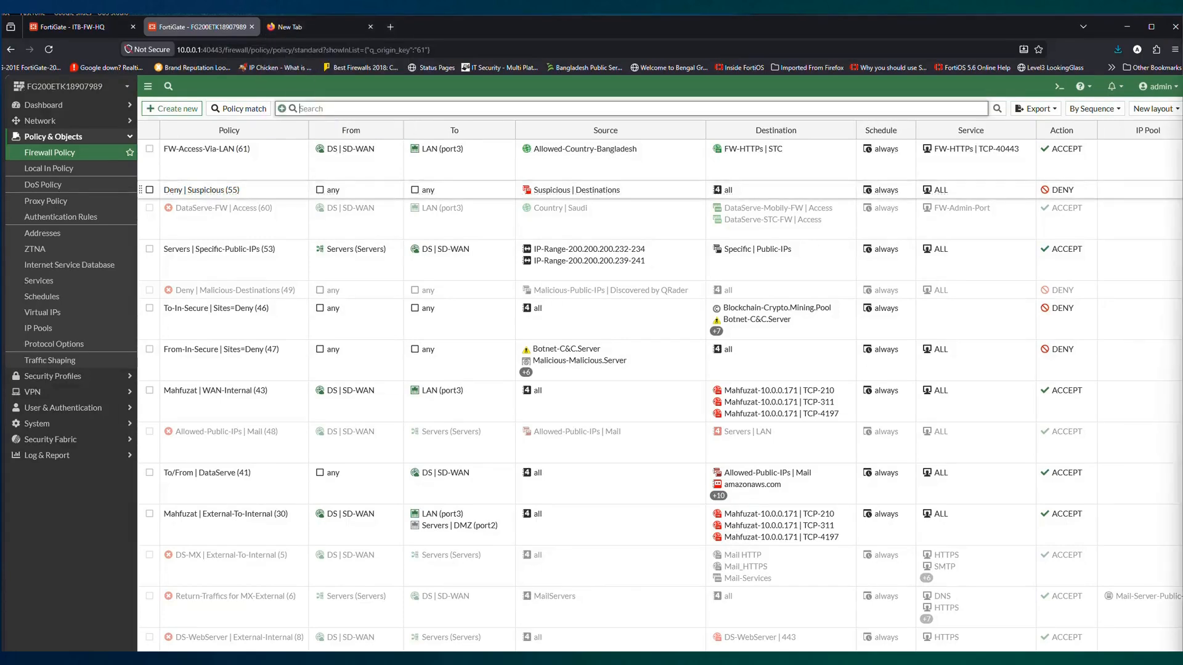
key("alt+Tab")
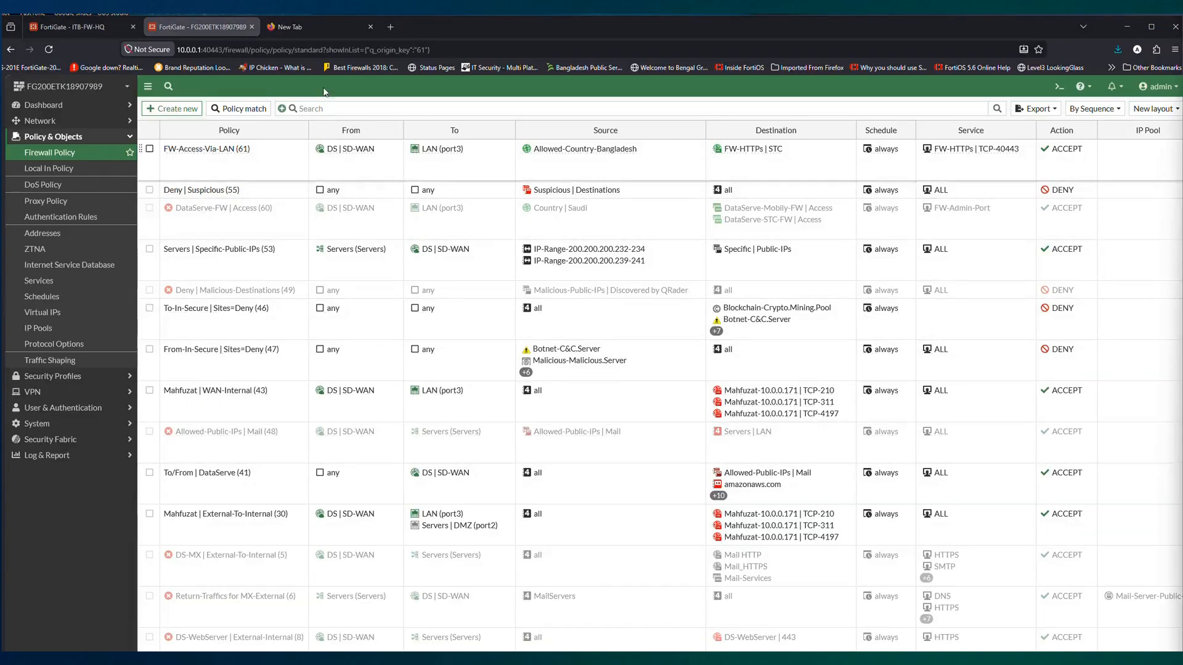
left_click(283, 27)
left_click(297, 49)
key("ctrl+v")
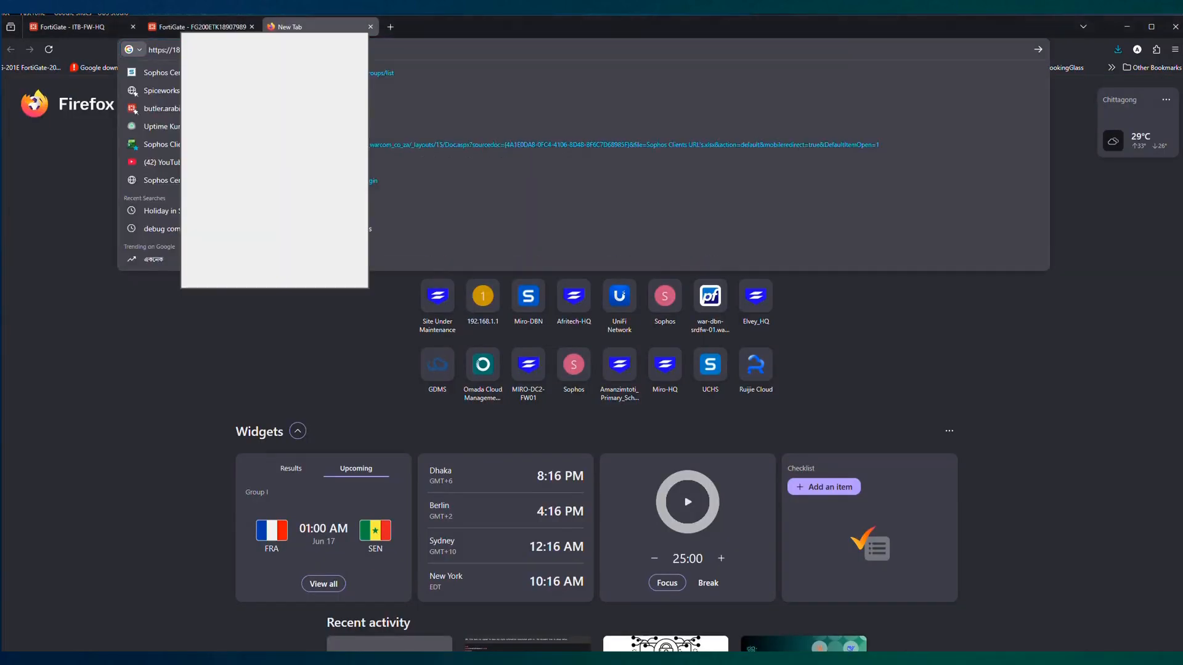
key("Return")
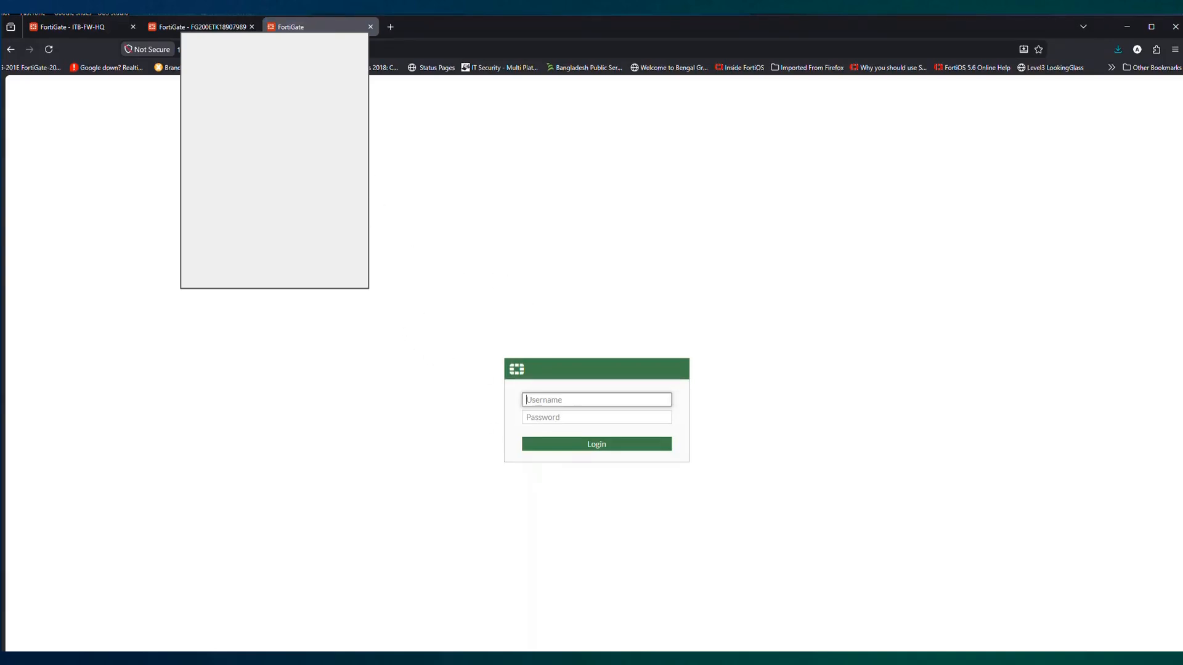
Open the FW-Access-Via-LAN policy from the firewall policy list and examine its usage statistics, interfaces, service and security profiles.
left_click(198, 28)
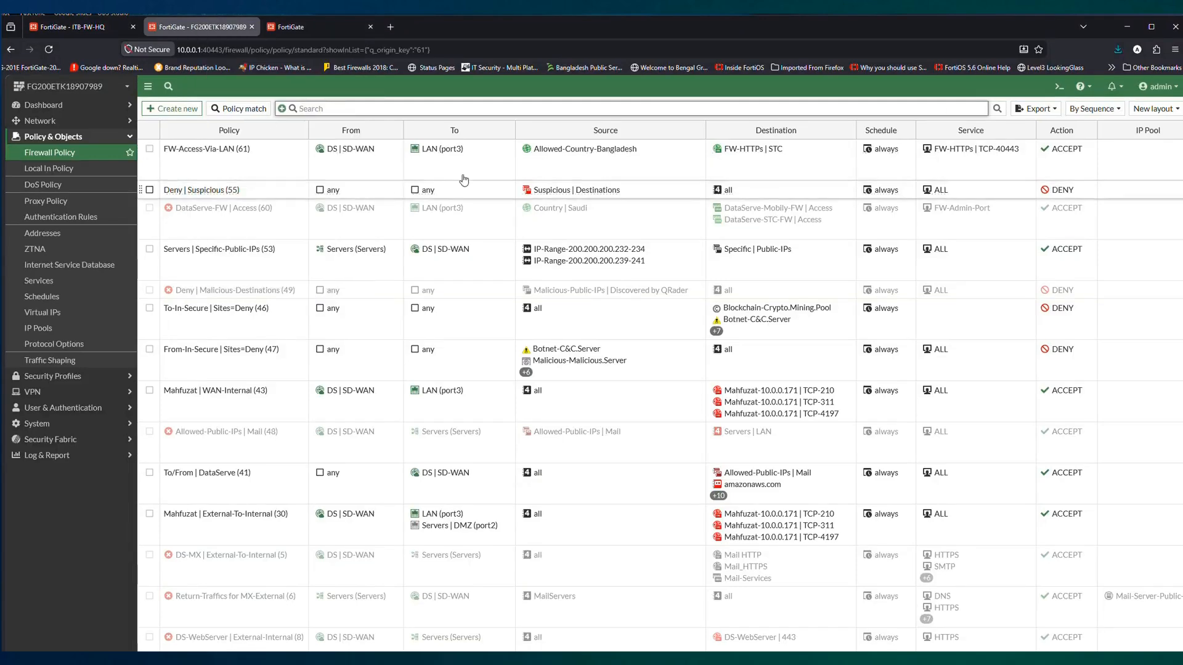
double_click(663, 176)
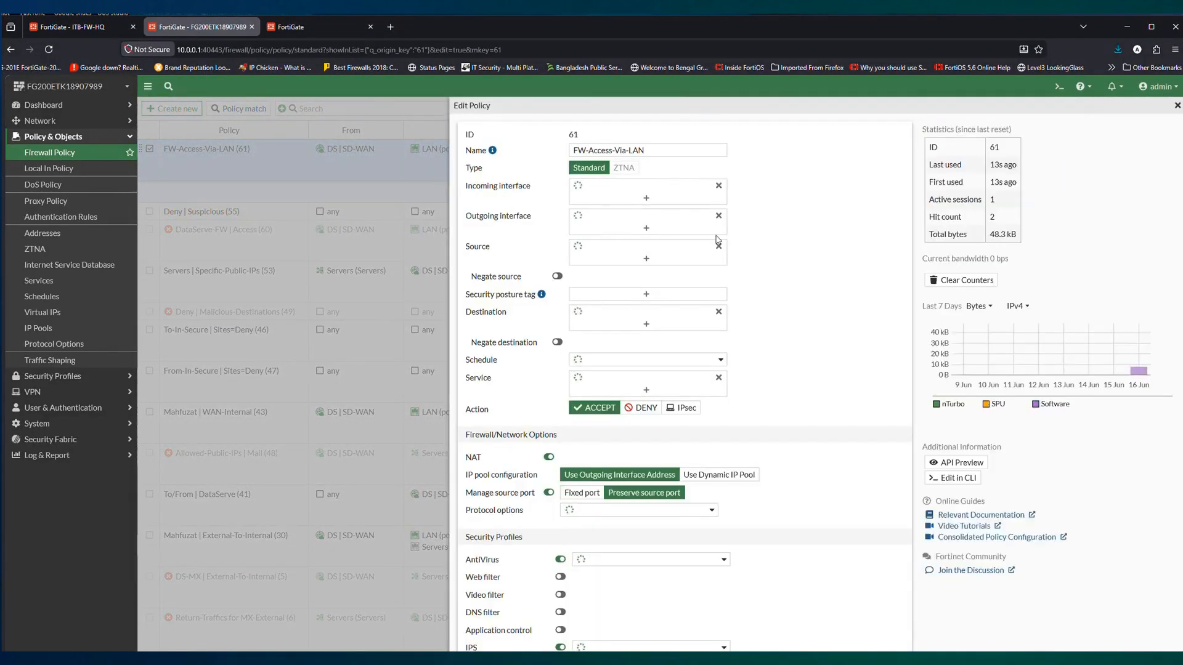
left_click_drag(995, 165, 1018, 165)
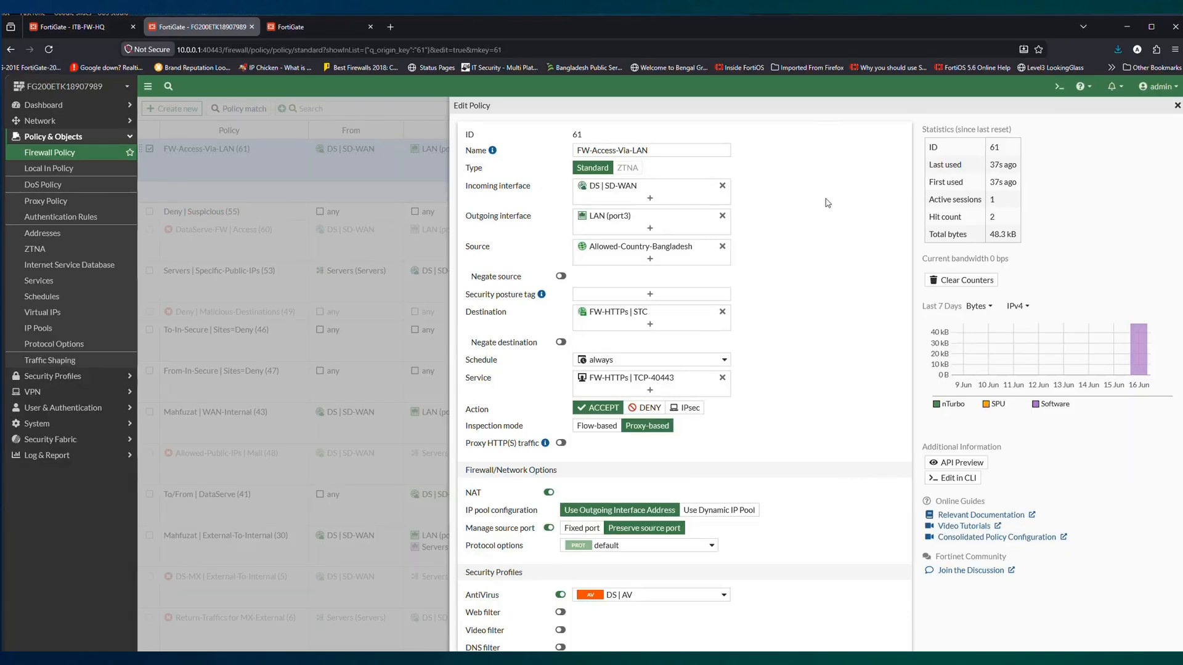
scroll(825, 202, "down", 4)
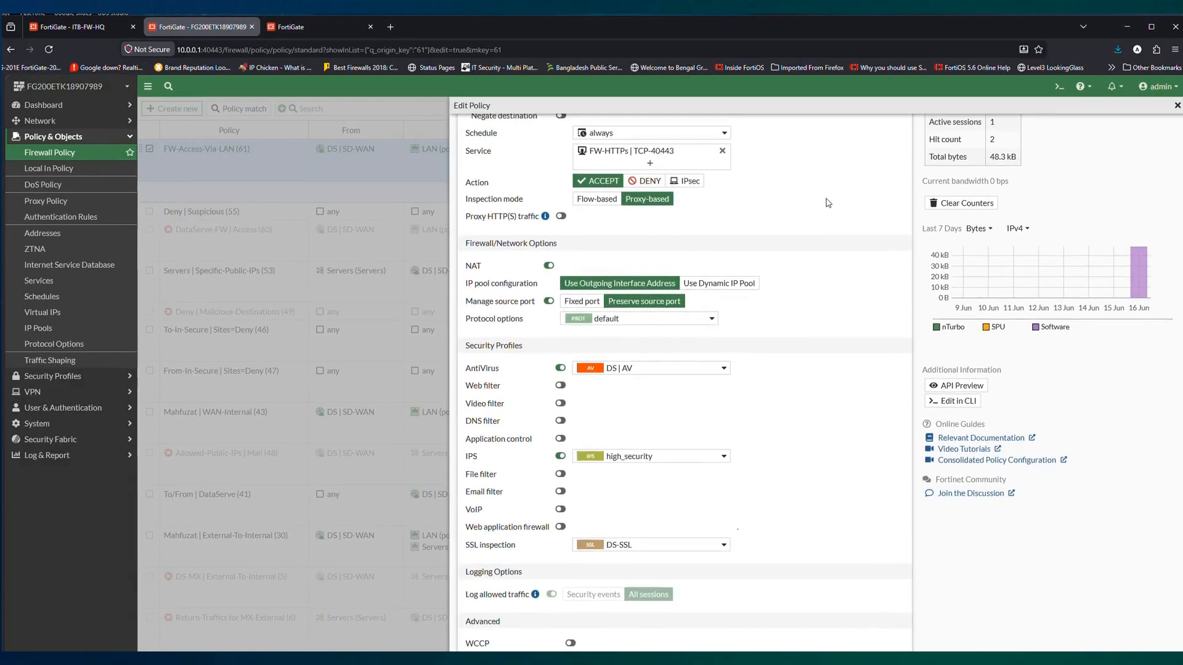
scroll(825, 203, "up", 5)
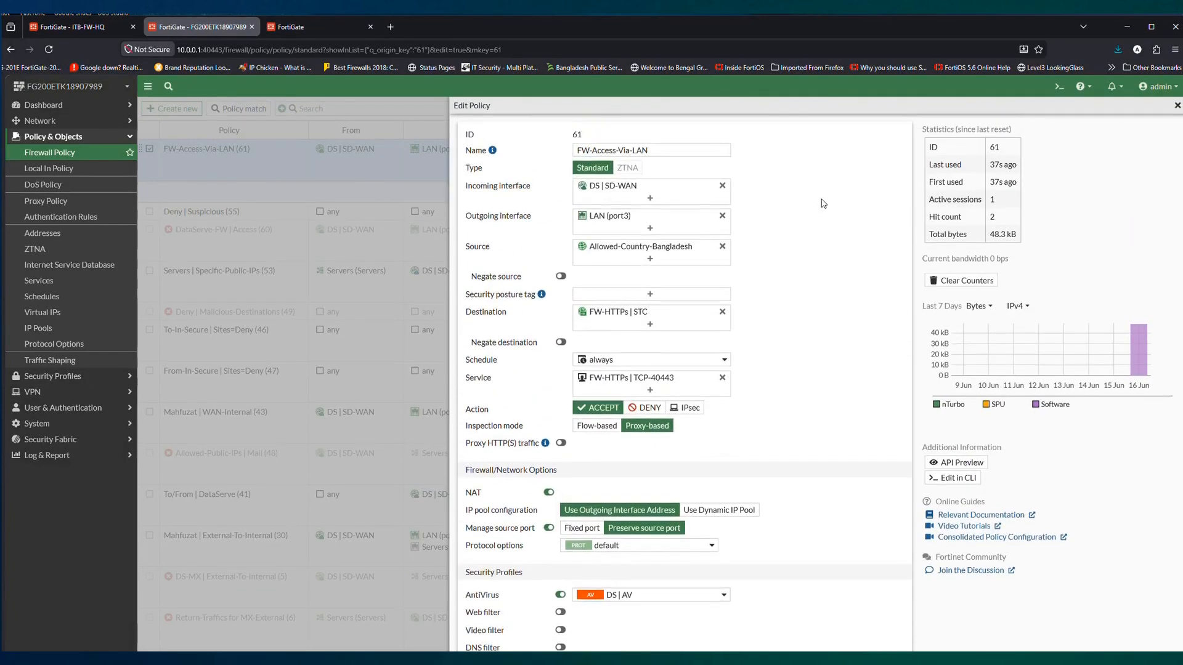